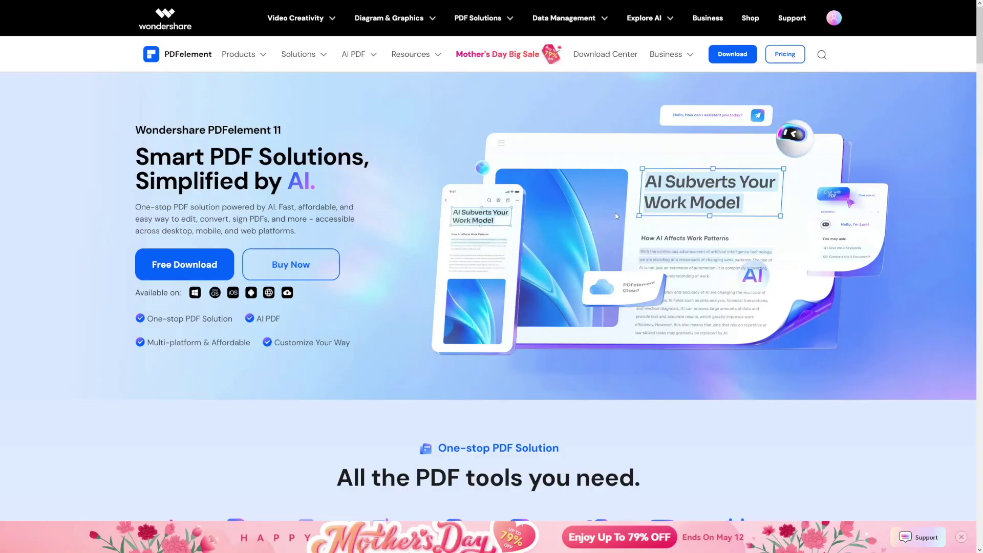
pyautogui.scroll(-5, 441, 202)
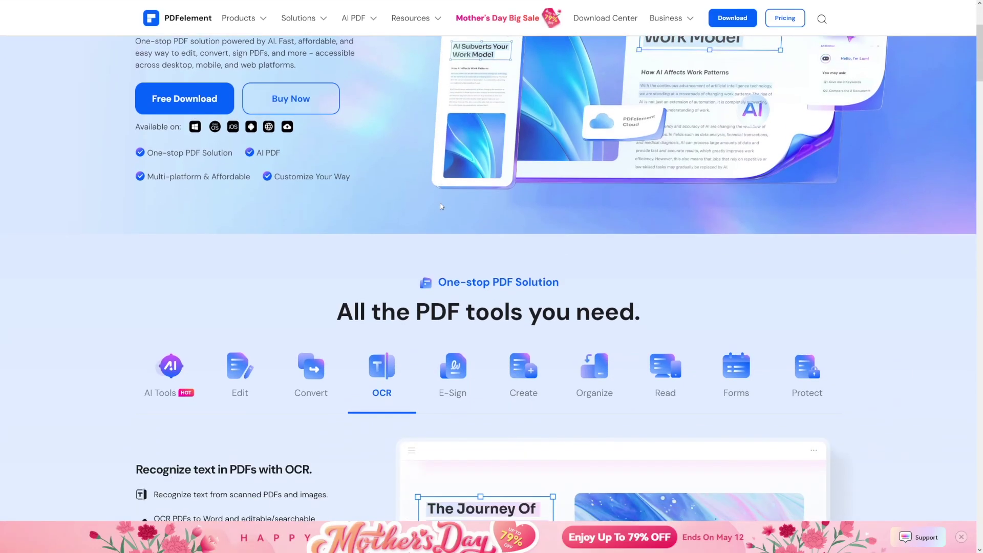
pyautogui.scroll(-1, 430, 204)
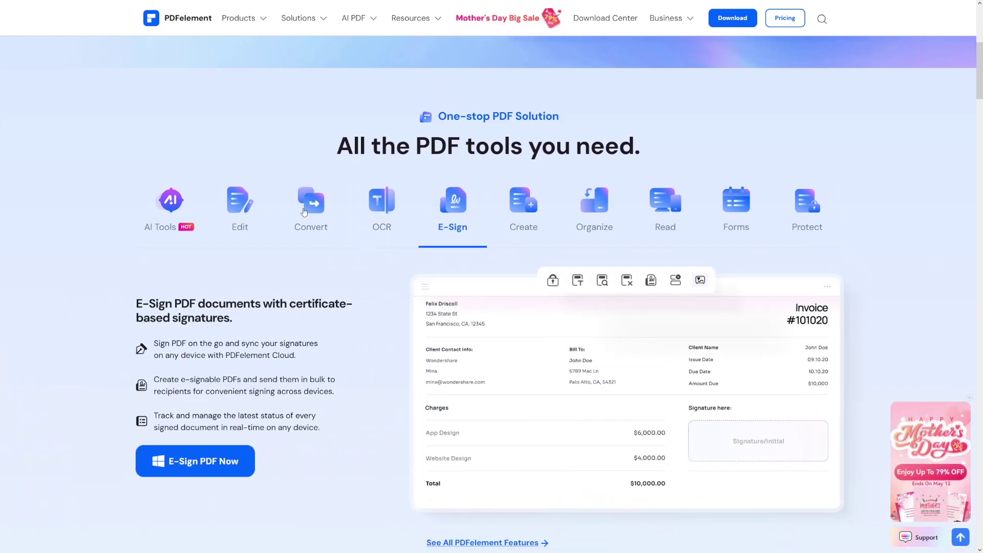
pyautogui.click(383, 214)
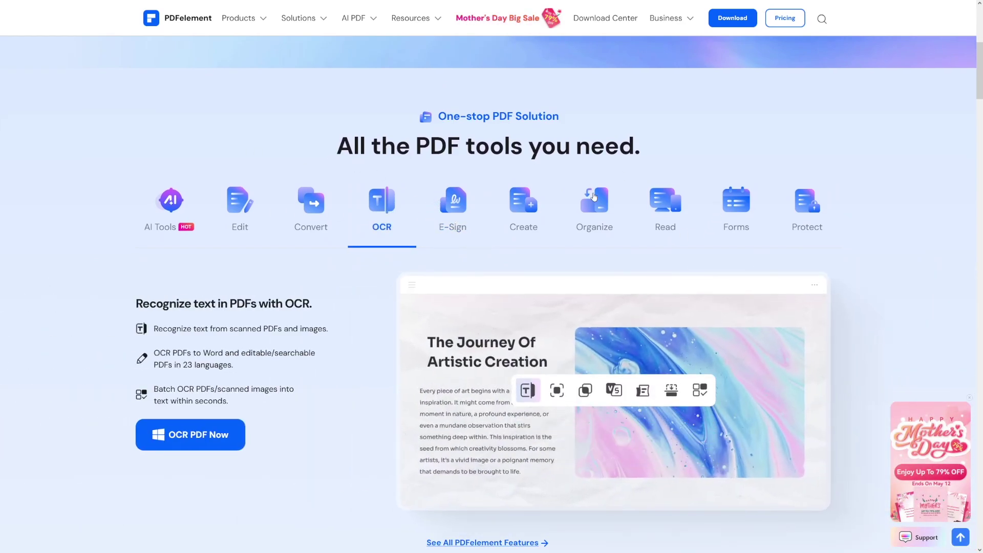
pyautogui.click(197, 208)
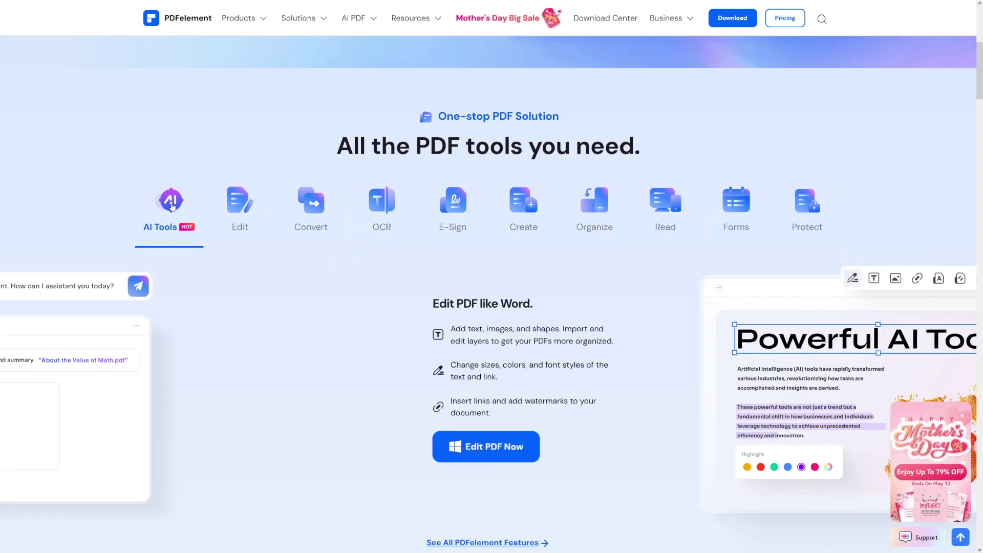
pyautogui.click(242, 211)
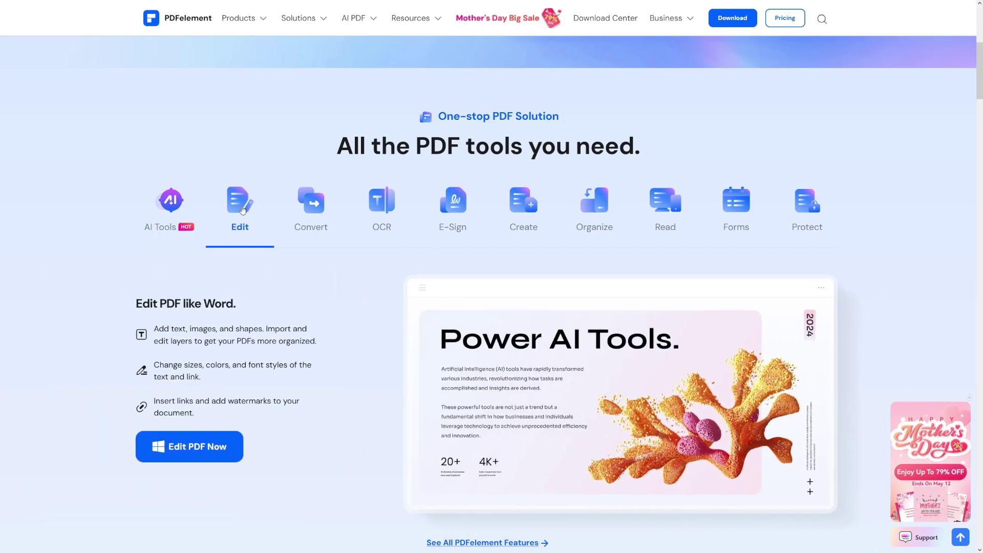
pyautogui.click(323, 210)
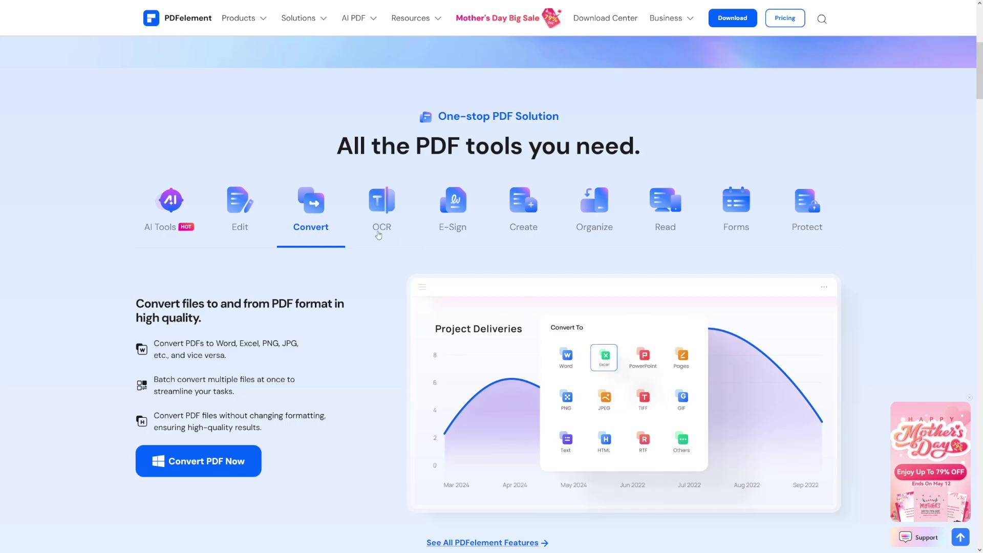
pyautogui.scroll(-4, 390, 240)
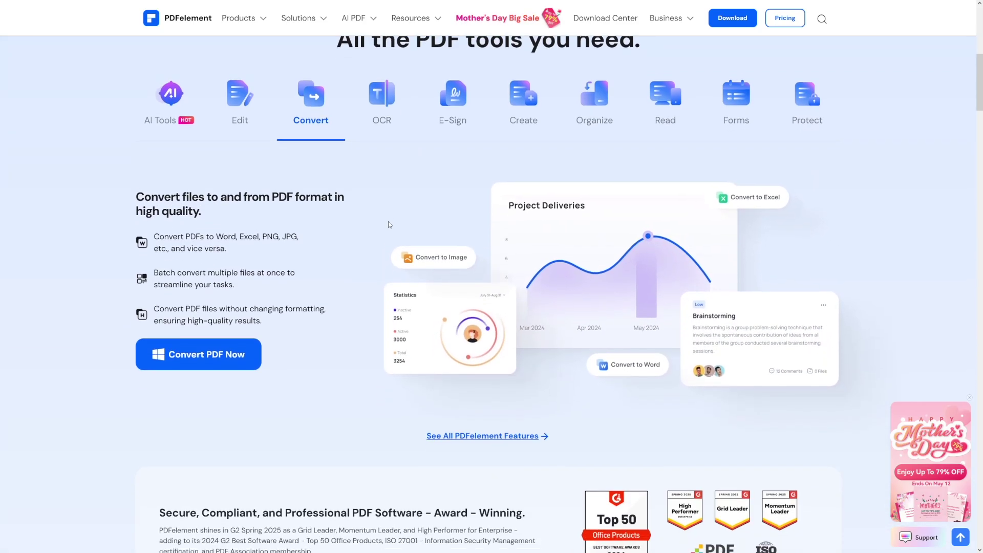
pyautogui.scroll(-8, 390, 224)
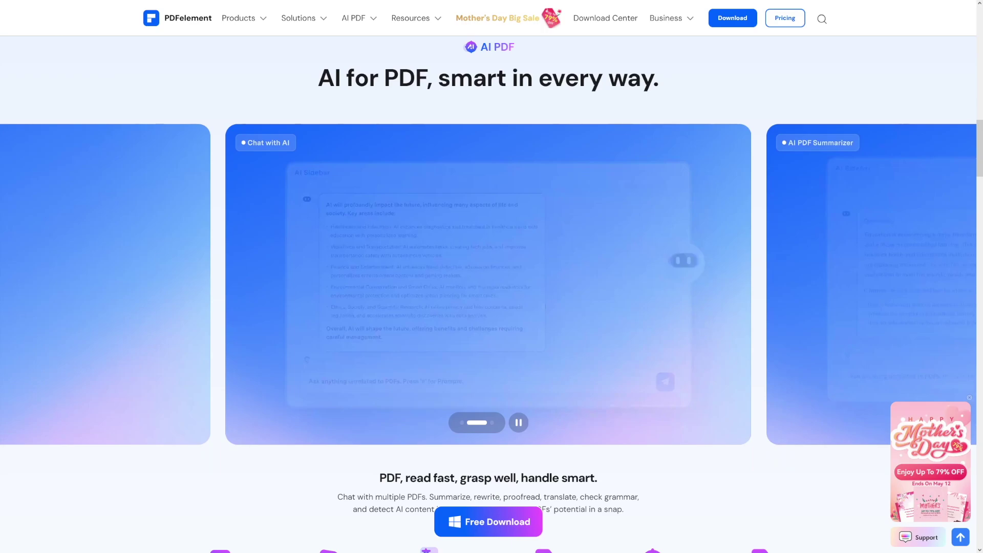
pyautogui.scroll(-6, 761, 260)
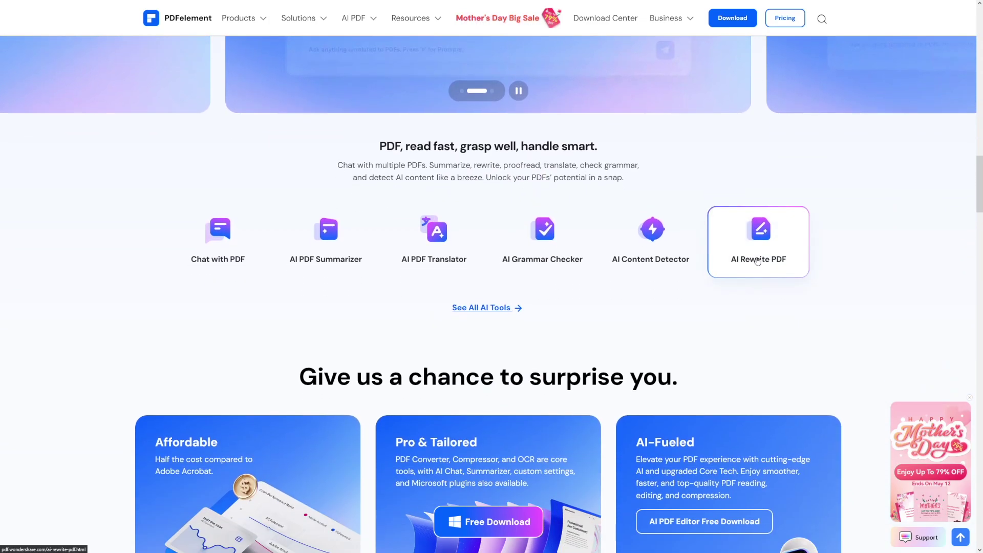
pyautogui.scroll(-1, 758, 261)
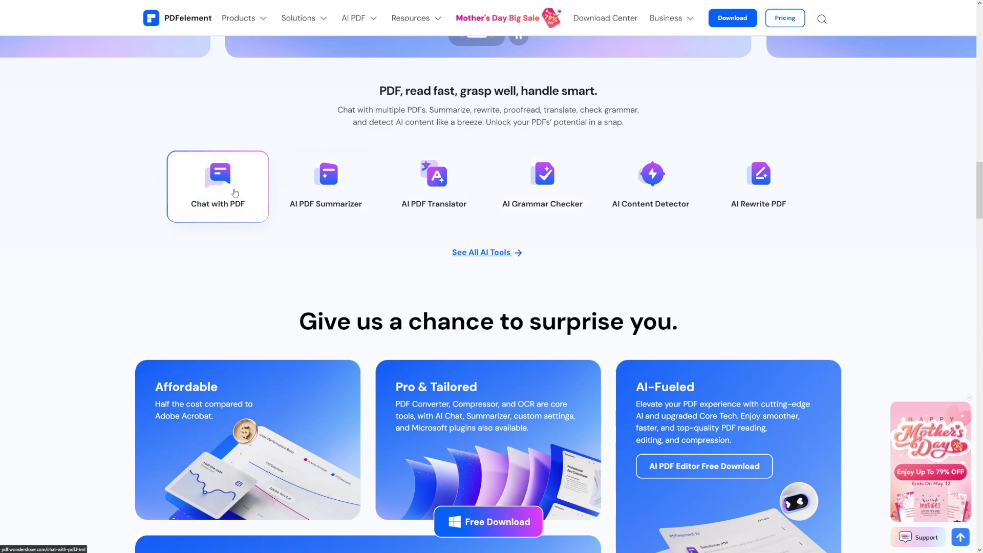
pyautogui.scroll(-10, 586, 228)
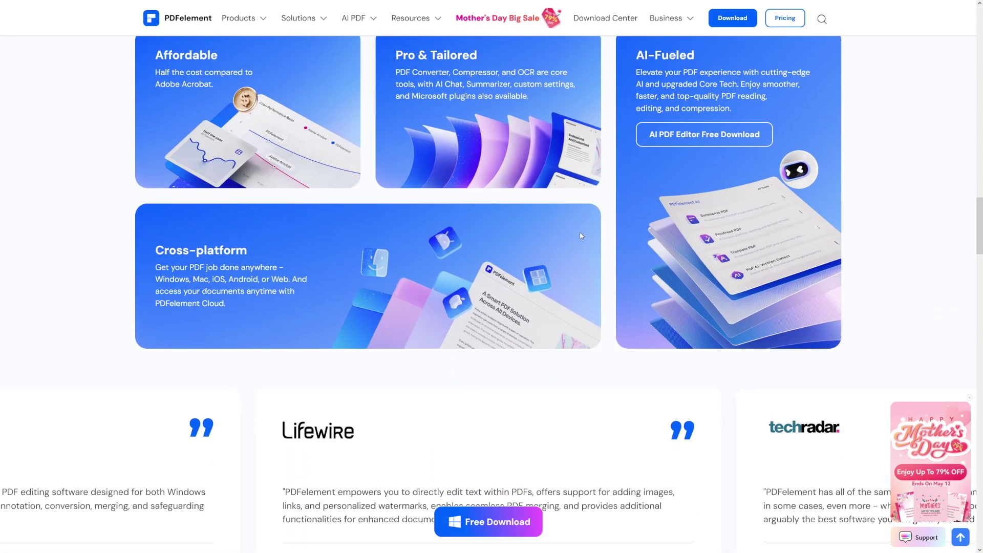
pyautogui.scroll(-15, 586, 229)
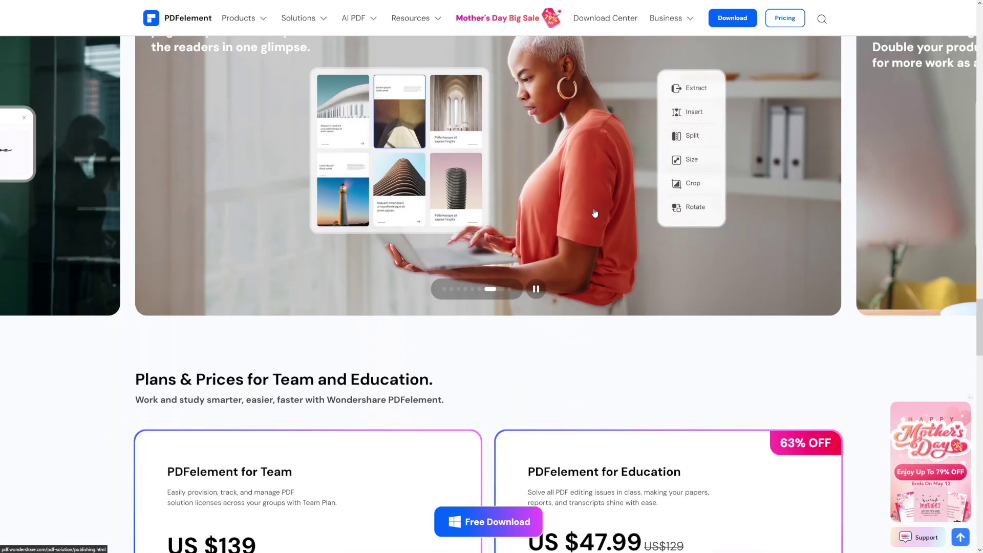
pyautogui.press('Home')
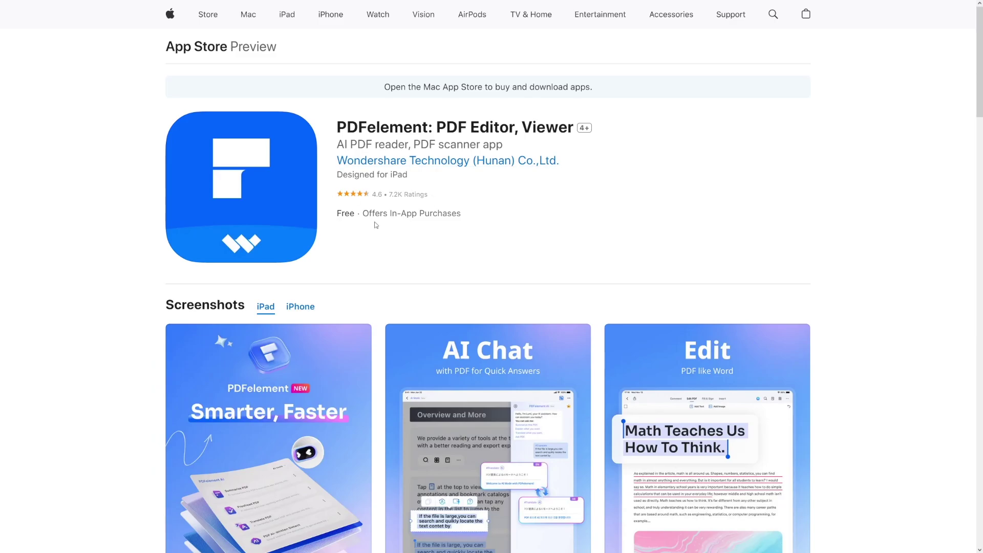
# Highlight the listing's star rating and its 5M+ downloads figure.
pyautogui.scroll(-15, 374, 249)
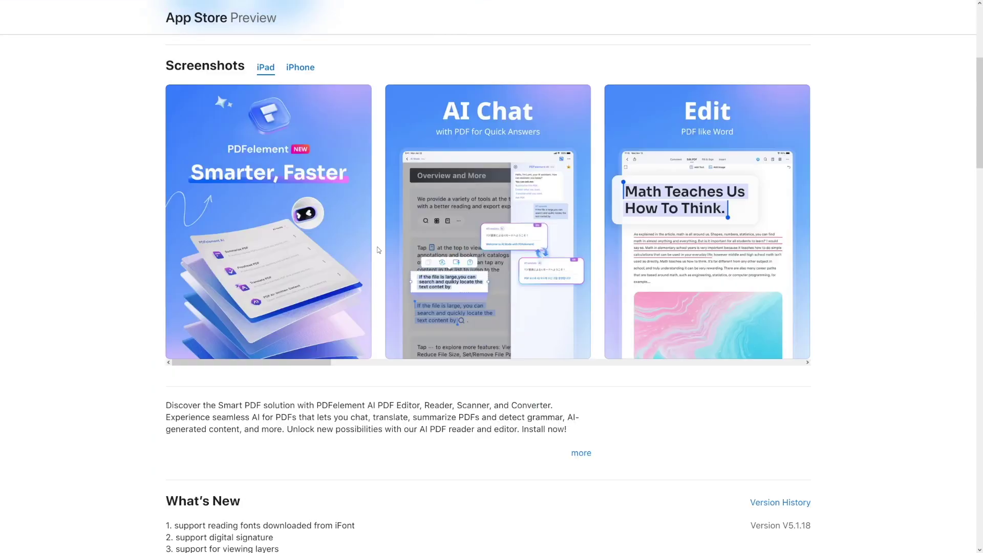
pyautogui.moveTo(176, 138); pyautogui.dragTo(265, 148)
pyautogui.click(265, 147)
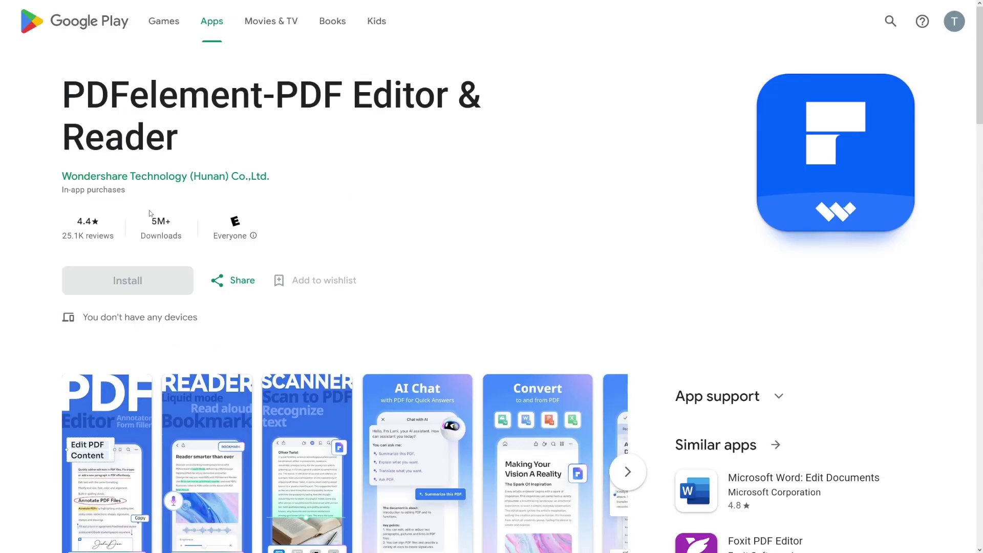
pyautogui.moveTo(150, 217); pyautogui.dragTo(184, 236)
pyautogui.click(204, 215)
# Scroll down to the ratings and reviews and highlight the 4.3 rating.
pyautogui.scroll(-12, 186, 235)
pyautogui.scroll(-7, 186, 235)
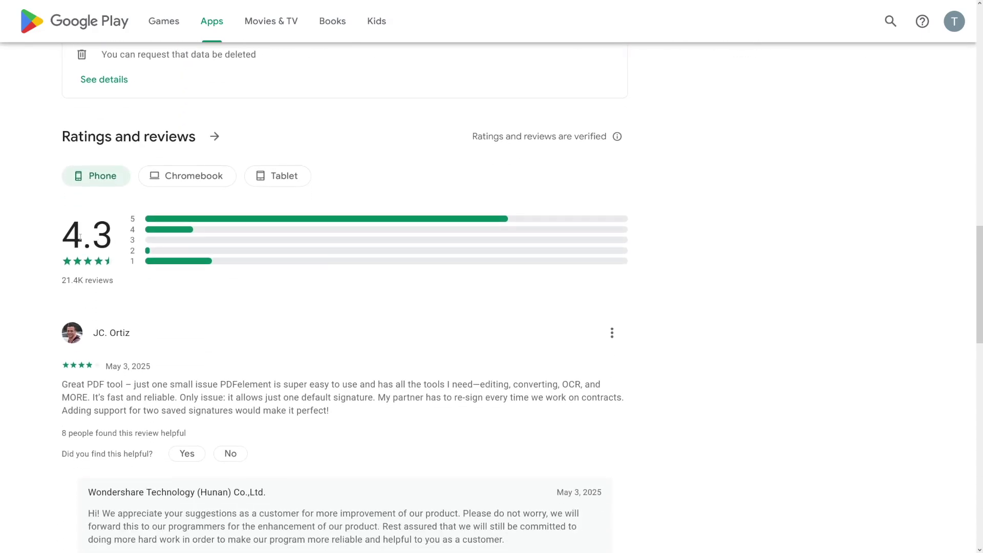
pyautogui.moveTo(60, 234); pyautogui.dragTo(113, 236)
pyautogui.click(269, 288)
pyautogui.scroll(19, 299, 291)
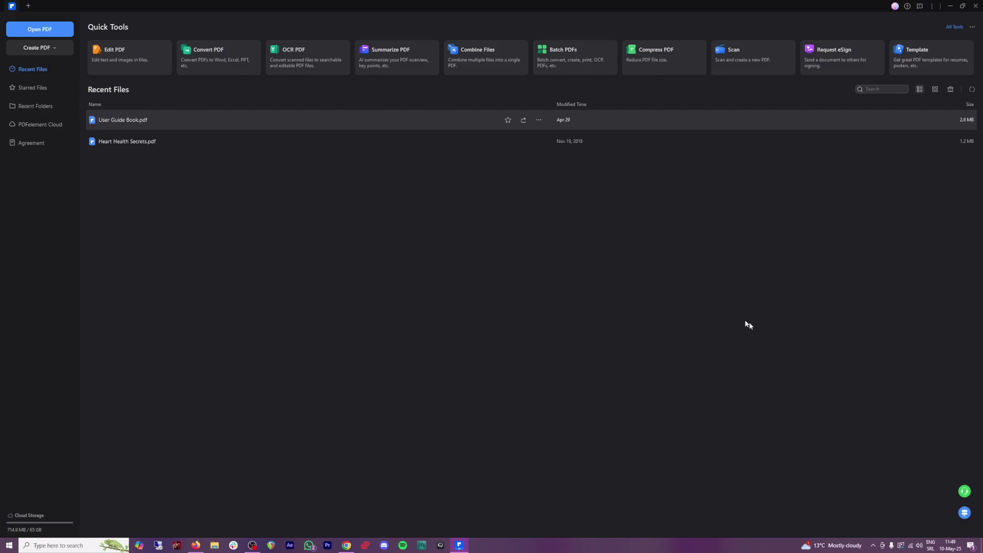
# Preview the Create PDF options, then open User Guide Book.pdf and close it again.
pyautogui.click(55, 48)
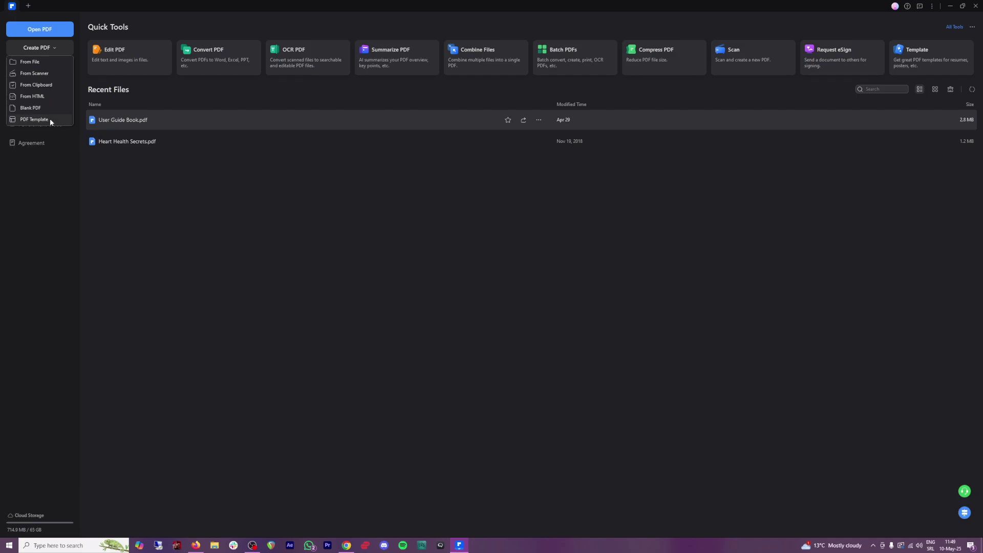
pyautogui.click(131, 193)
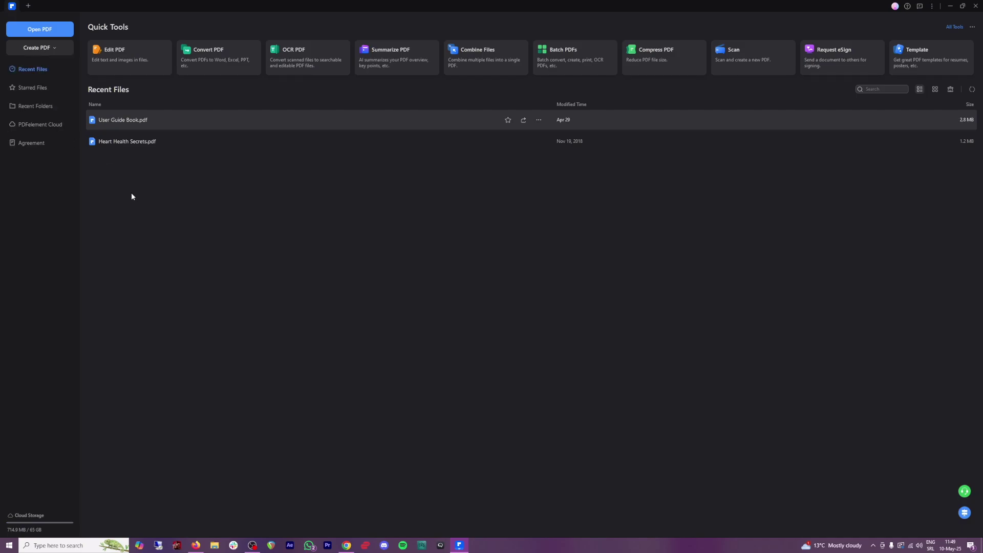
pyautogui.click(137, 122)
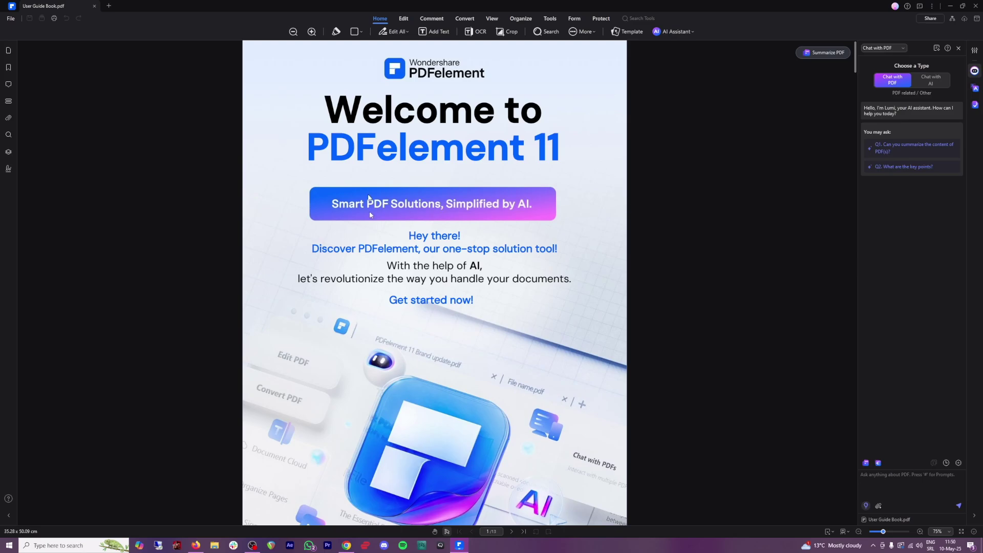
pyautogui.click(94, 5)
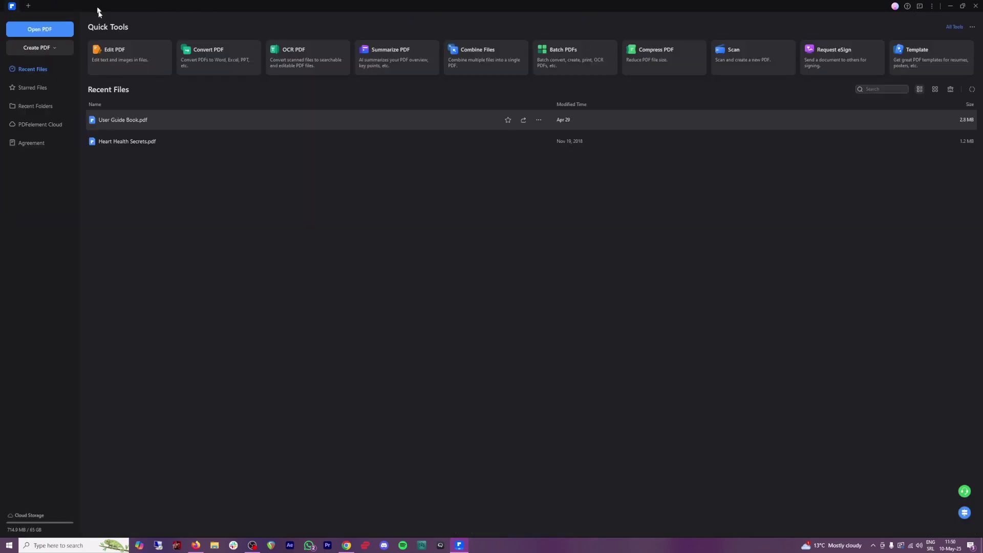
# Open Heart Health Secrets.pdf and switch the AI assistant from general chat to Chat with PDF.
pyautogui.click(133, 145)
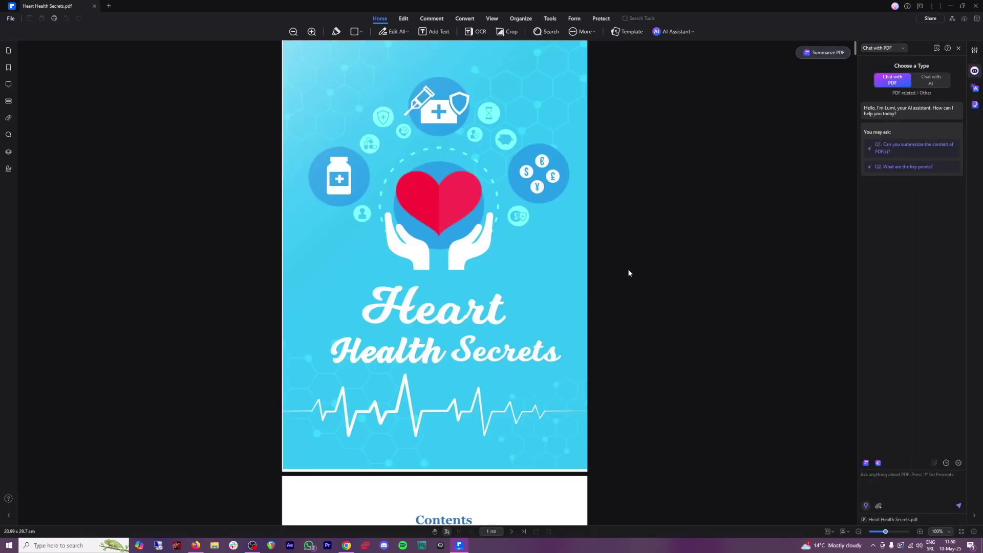
pyautogui.scroll(-3, 513, 227)
pyautogui.scroll(3, 512, 227)
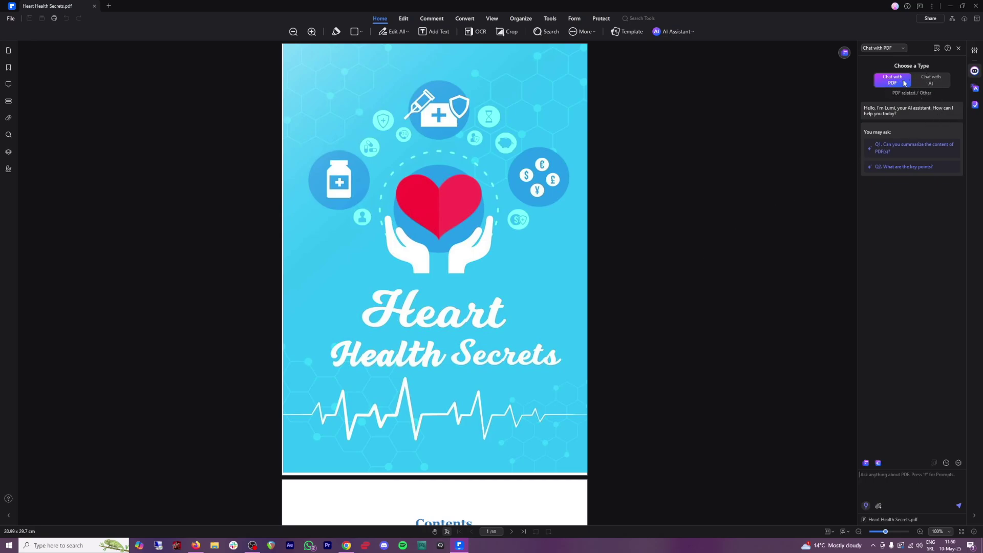
pyautogui.click(944, 84)
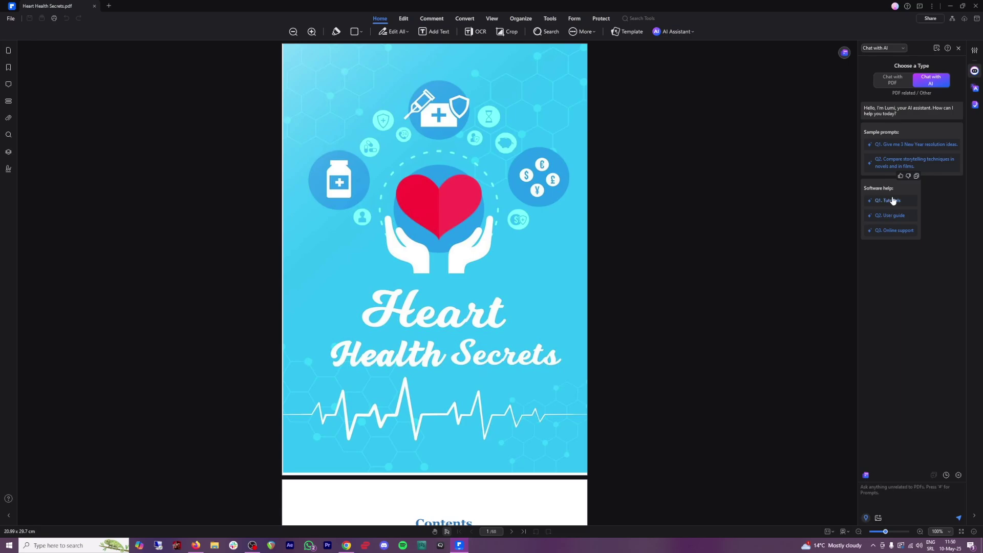
pyautogui.click(892, 81)
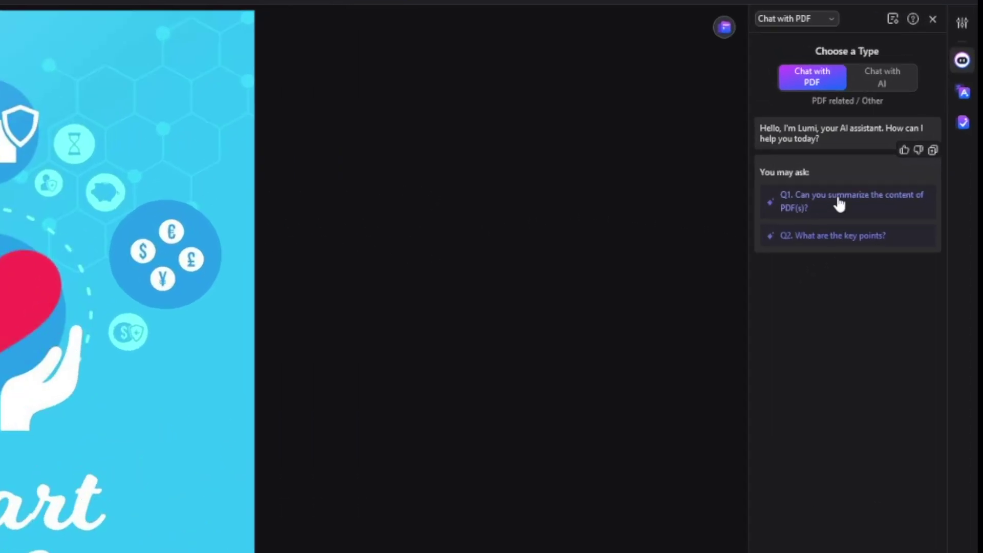
# Ask the assistant to summarize Heart Health Secrets.pdf and select the resulting Overview text.
pyautogui.click(839, 203)
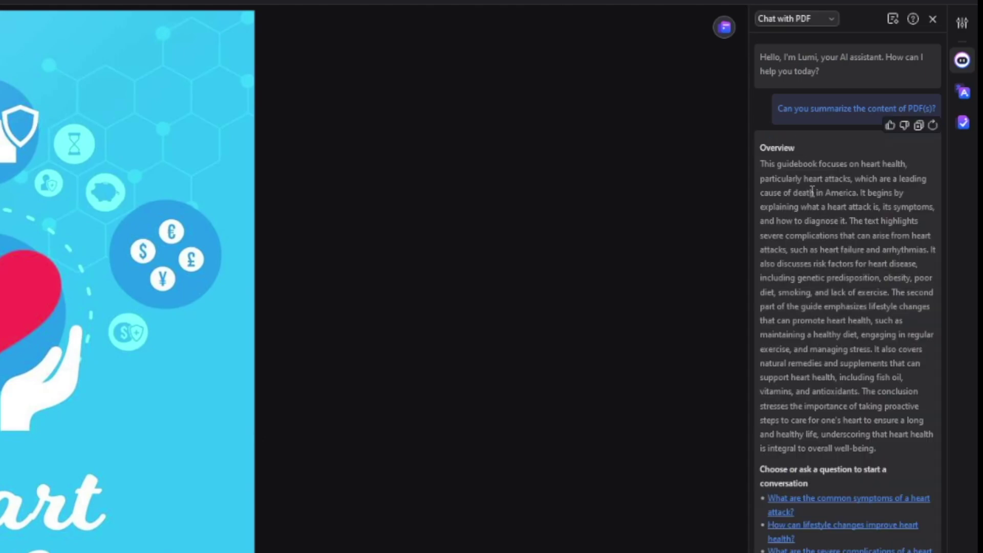
pyautogui.moveTo(761, 163); pyautogui.dragTo(830, 449)
pyautogui.click(889, 452)
pyautogui.moveTo(857, 432); pyautogui.dragTo(760, 163)
pyautogui.click(879, 452)
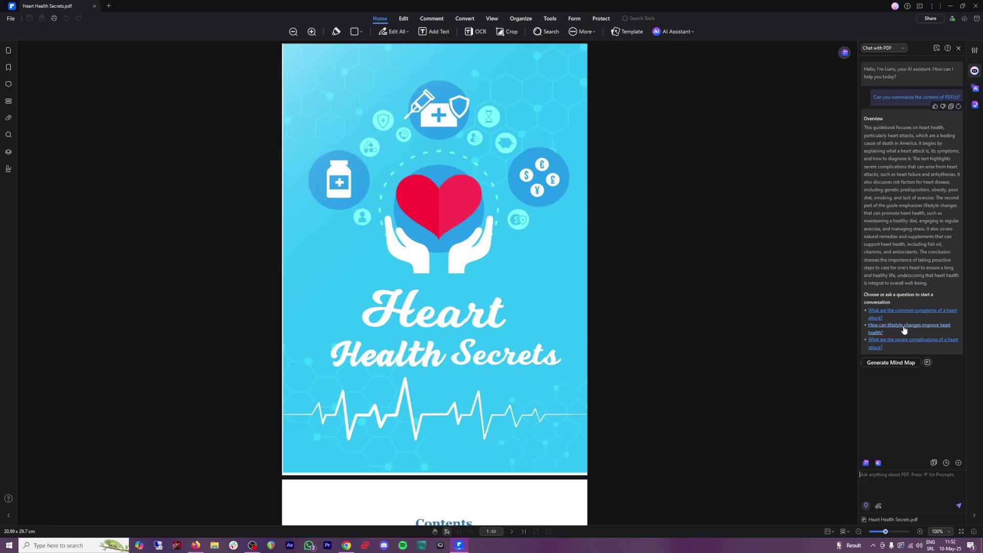
# Ask the suggested question 'How can lifestyle changes improve heart health?' and scroll through the answer.
pyautogui.click(904, 330)
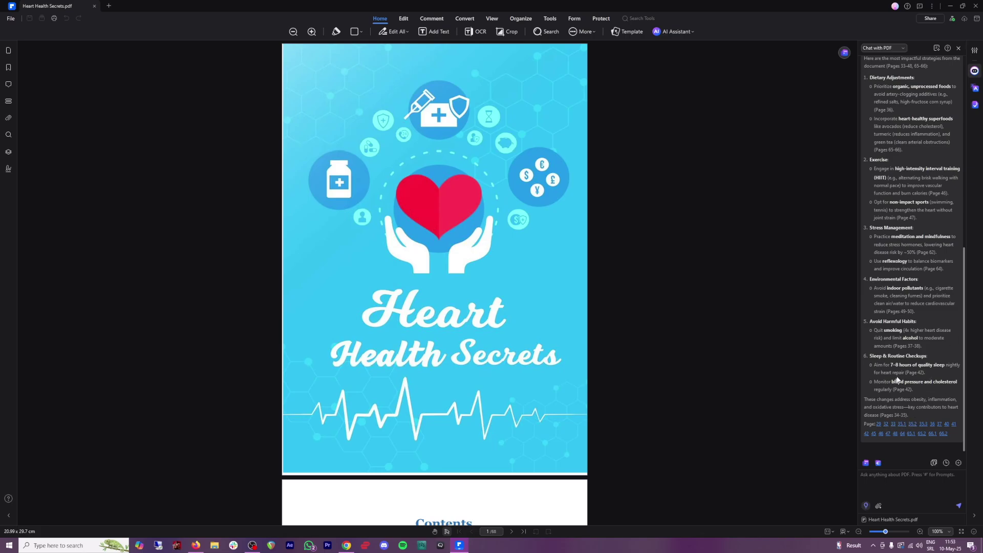
pyautogui.scroll(5, 911, 383)
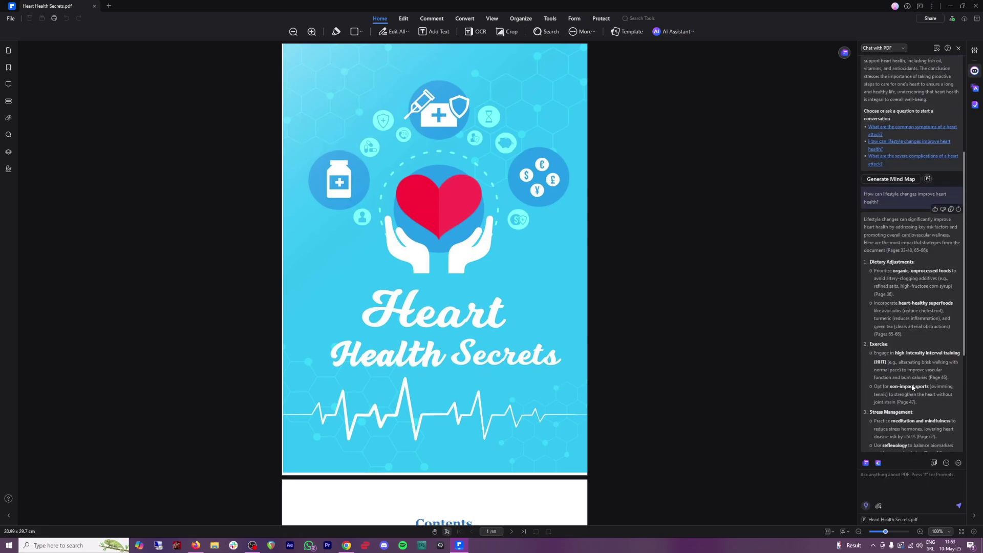
pyautogui.scroll(-5, 911, 383)
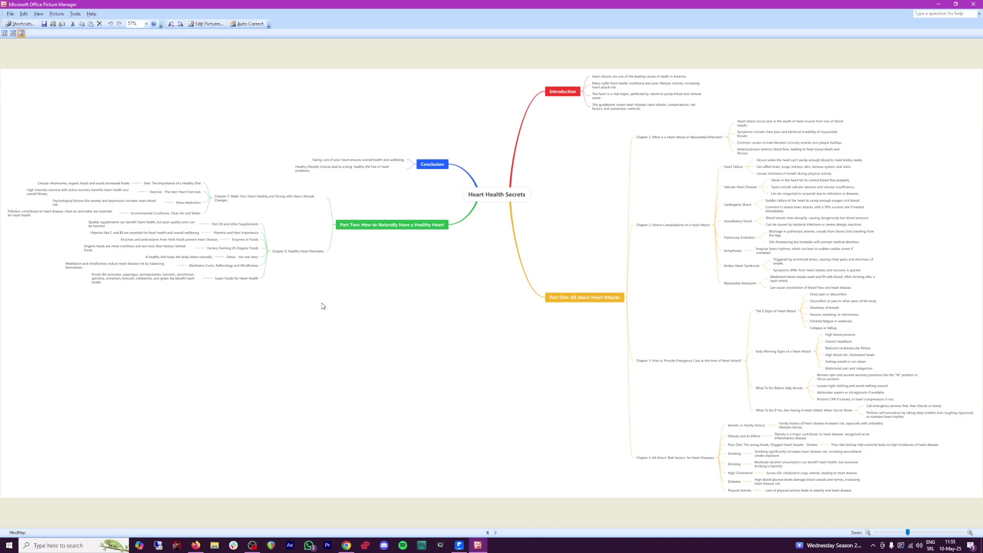
# Zoom into the mind map image and pan across its branches.
pyautogui.scroll(3, 82, 238)
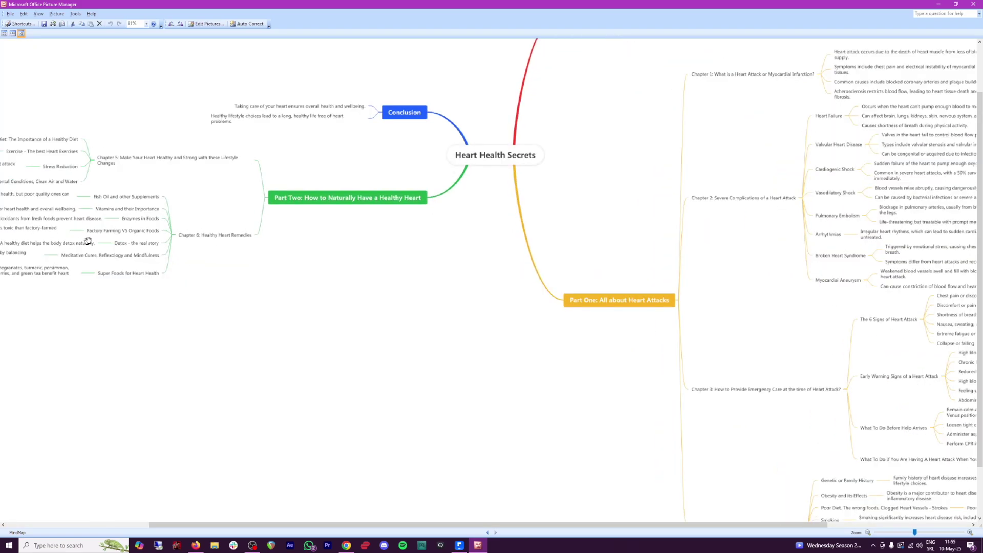
pyautogui.moveTo(215, 262); pyautogui.dragTo(308, 279)
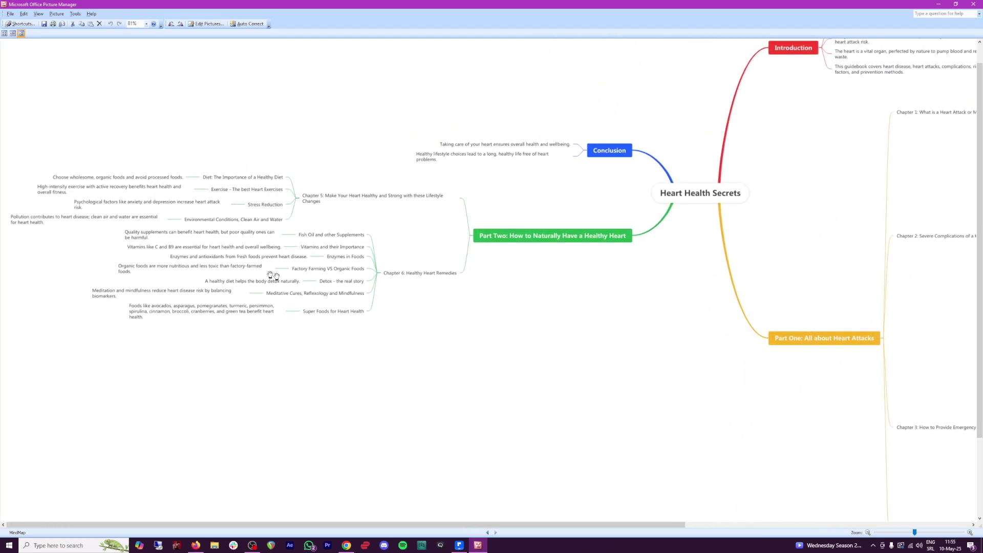
pyautogui.moveTo(663, 287); pyautogui.dragTo(403, 307)
pyautogui.moveTo(575, 255); pyautogui.dragTo(473, 260)
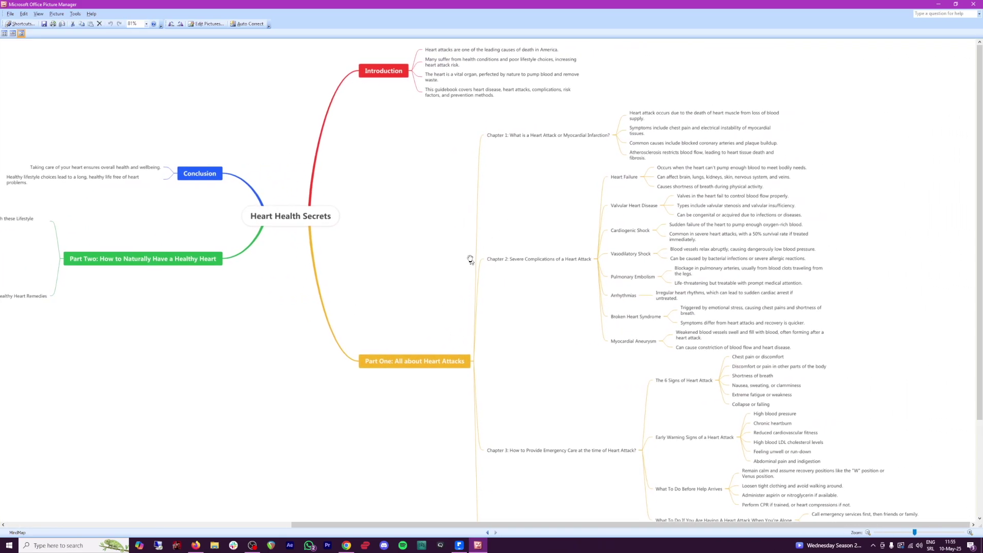
pyautogui.moveTo(588, 326); pyautogui.dragTo(563, 294)
pyautogui.scroll(4, 563, 294)
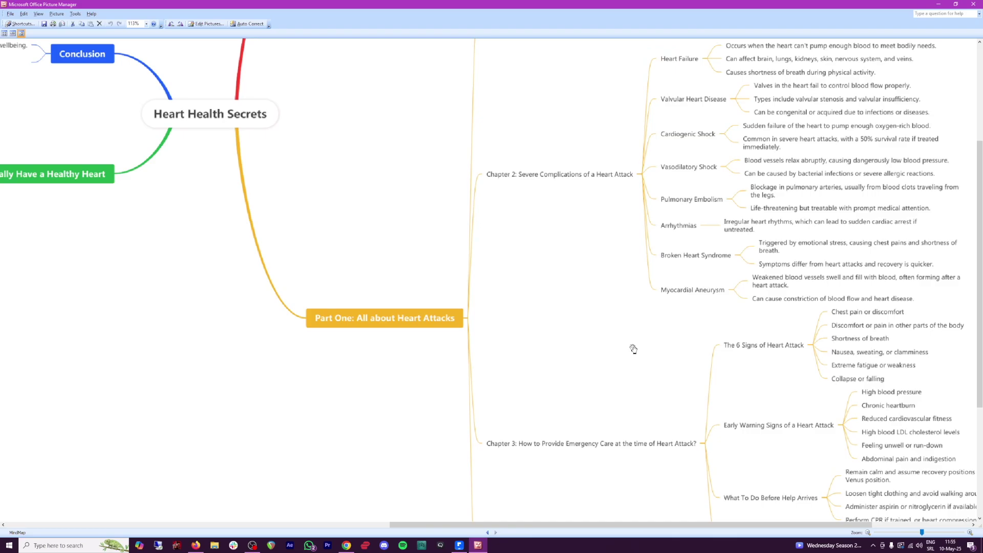
# Pan to Chapter 4's risk factors and the left branches, then close Heart Health Secrets.pdf.
pyautogui.moveTo(593, 315); pyautogui.dragTo(405, 148)
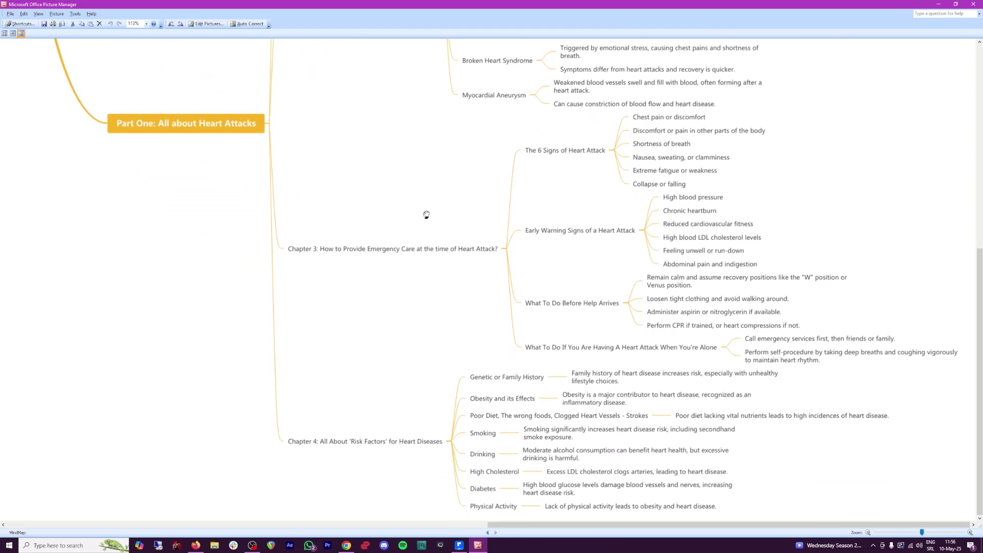
pyautogui.moveTo(488, 301)
pyautogui.mouseDown()
pyautogui.moveTo(467, 180)
pyautogui.moveTo(382, 210)
pyautogui.moveTo(556, 340)
pyautogui.mouseUp()
pyautogui.scroll(-2, 503, 314)
pyautogui.moveTo(376, 311); pyautogui.dragTo(777, 315)
pyautogui.moveTo(621, 327); pyautogui.dragTo(694, 325)
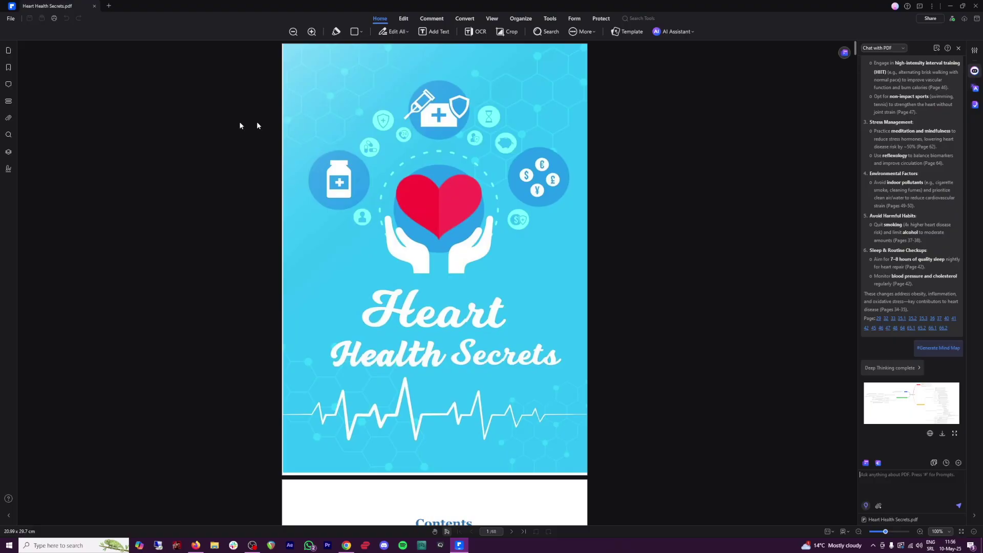
pyautogui.click(95, 6)
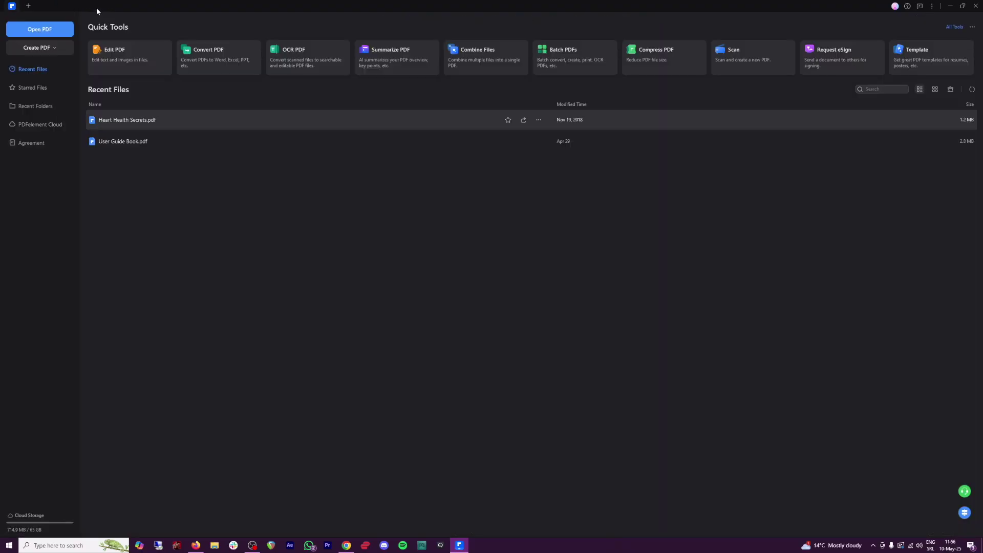
# Open User Guide Book.pdf, select the sentence about creating a PDF, and run AI Grammar Check on it.
pyautogui.click(128, 143)
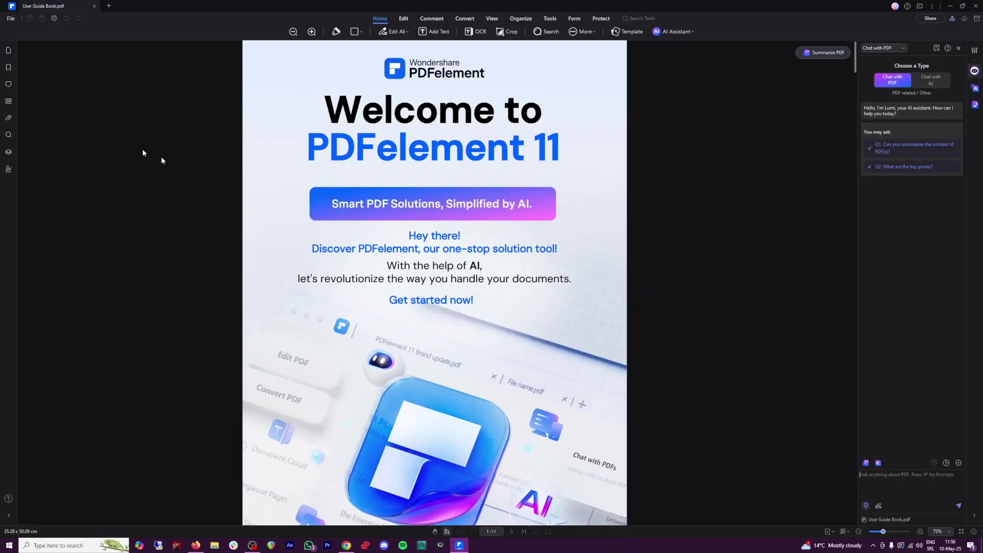
pyautogui.scroll(-15, 501, 307)
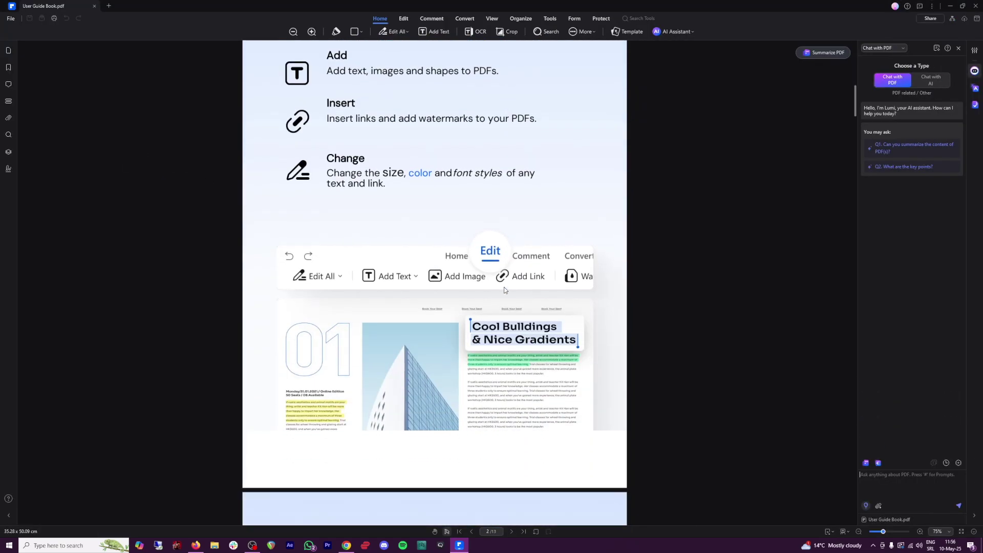
pyautogui.scroll(-3, 504, 290)
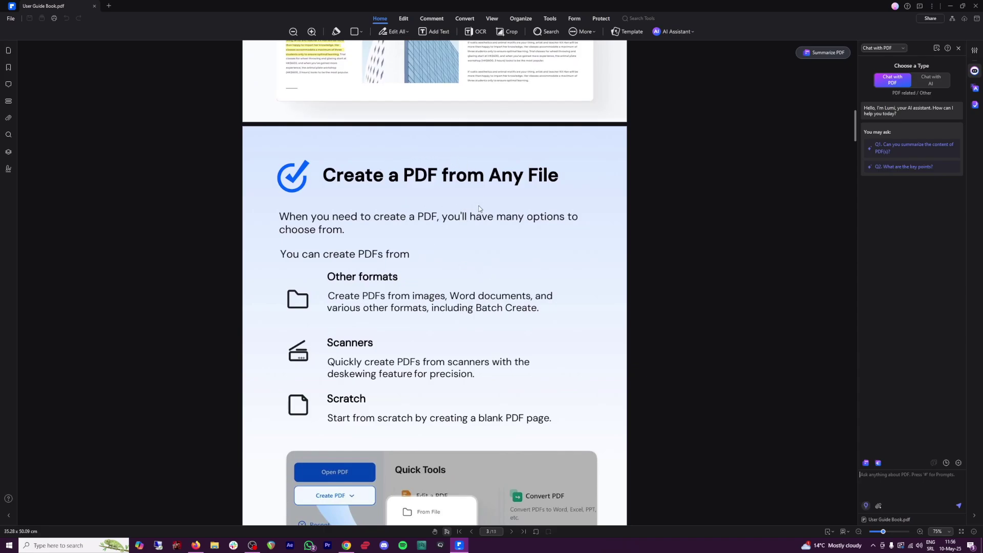
pyautogui.moveTo(281, 216); pyautogui.dragTo(346, 230)
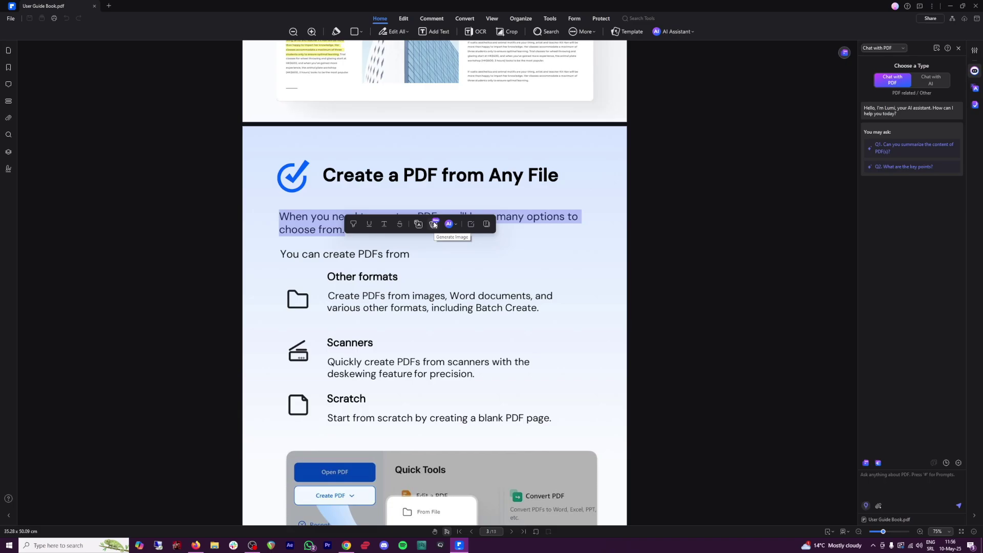
pyautogui.click(450, 224)
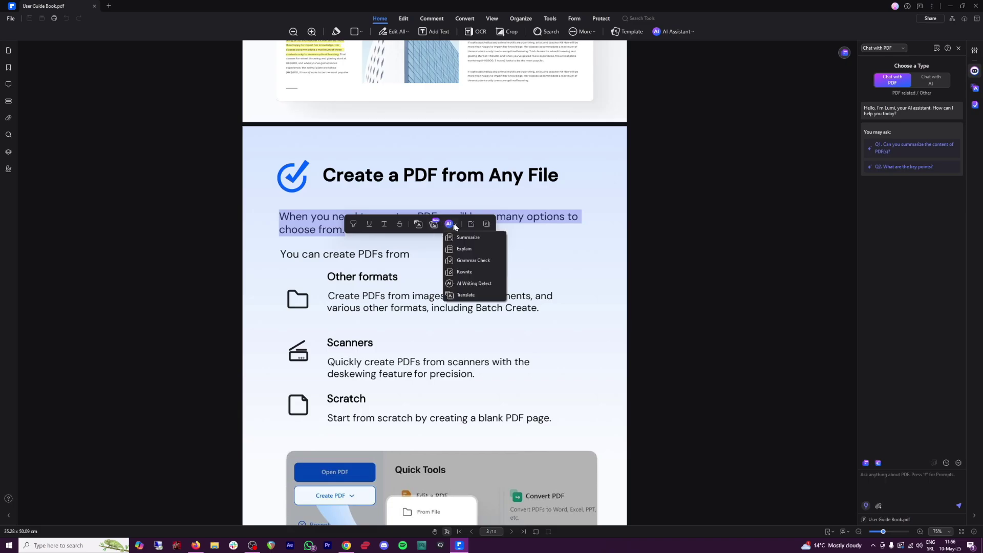
pyautogui.click(481, 263)
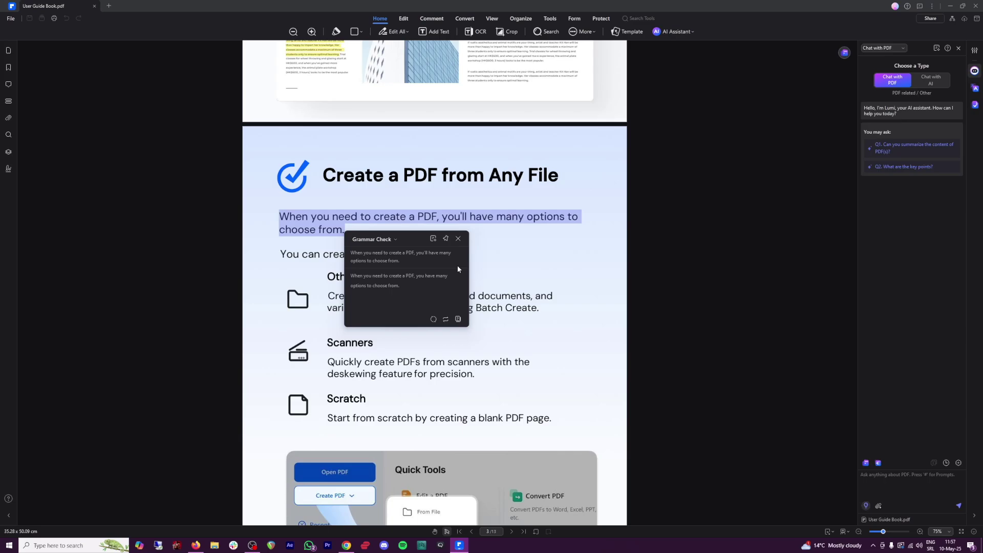
pyautogui.press('Escape')
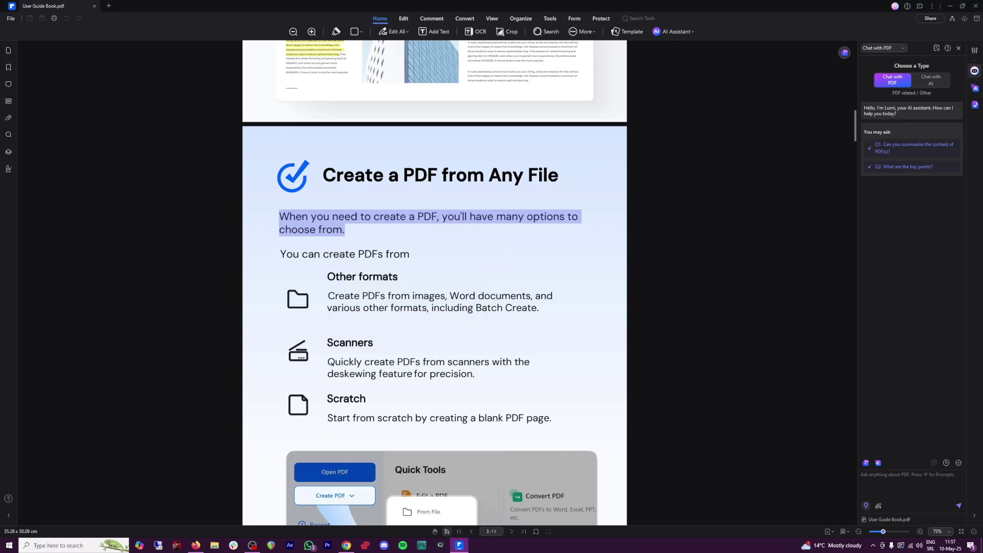
pyautogui.rightClick(441, 219)
# Reselect the sentence about creating a PDF and send it to AI Translate's Word Translator.
pyautogui.click(340, 231)
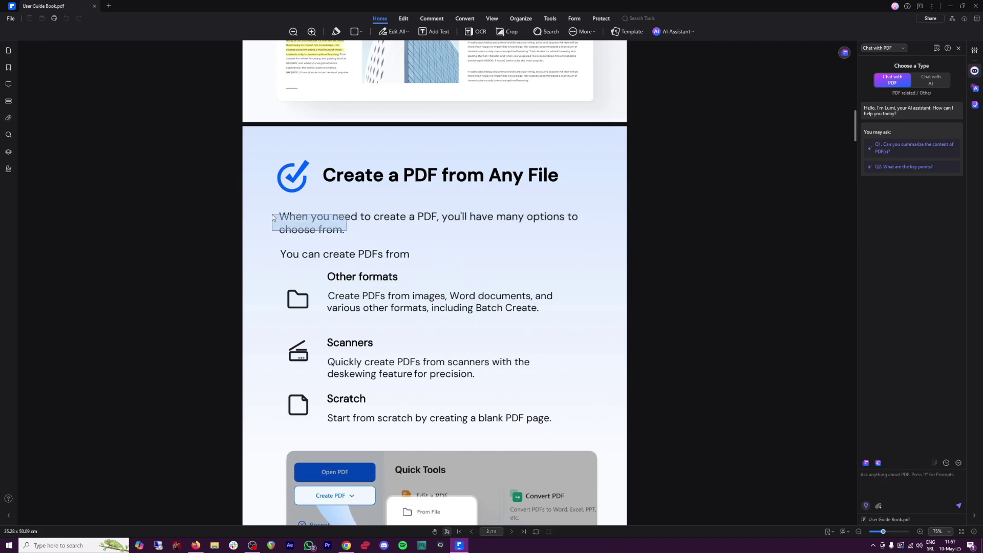
pyautogui.moveTo(272, 218); pyautogui.dragTo(280, 214)
pyautogui.moveTo(345, 230); pyautogui.dragTo(280, 216)
pyautogui.click(392, 209)
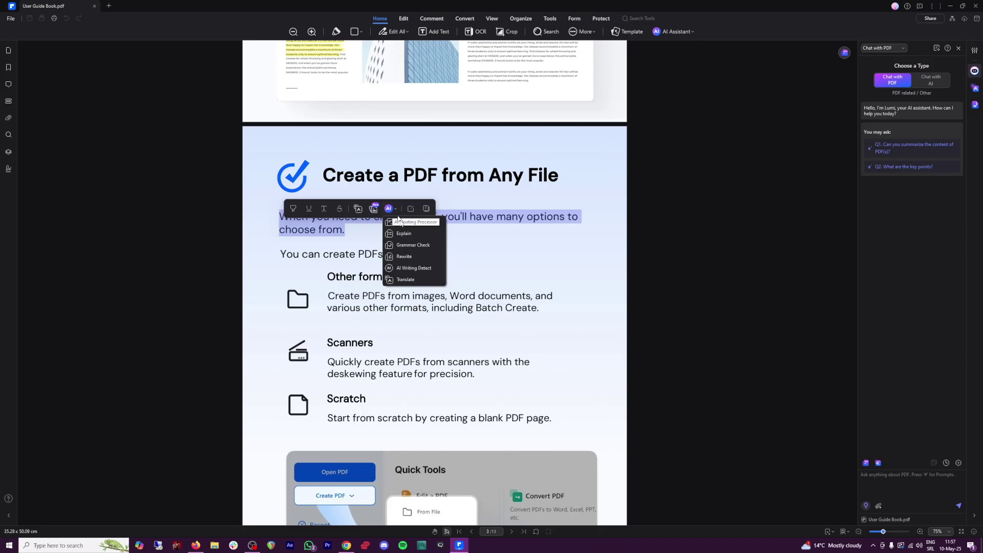
pyautogui.rightClick(480, 221)
pyautogui.moveTo(528, 400)
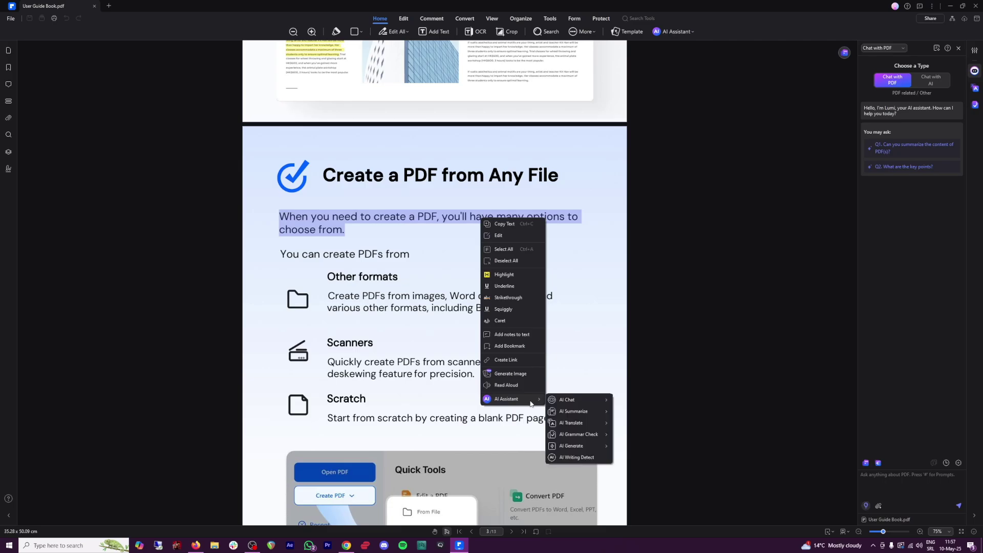
pyautogui.moveTo(599, 425)
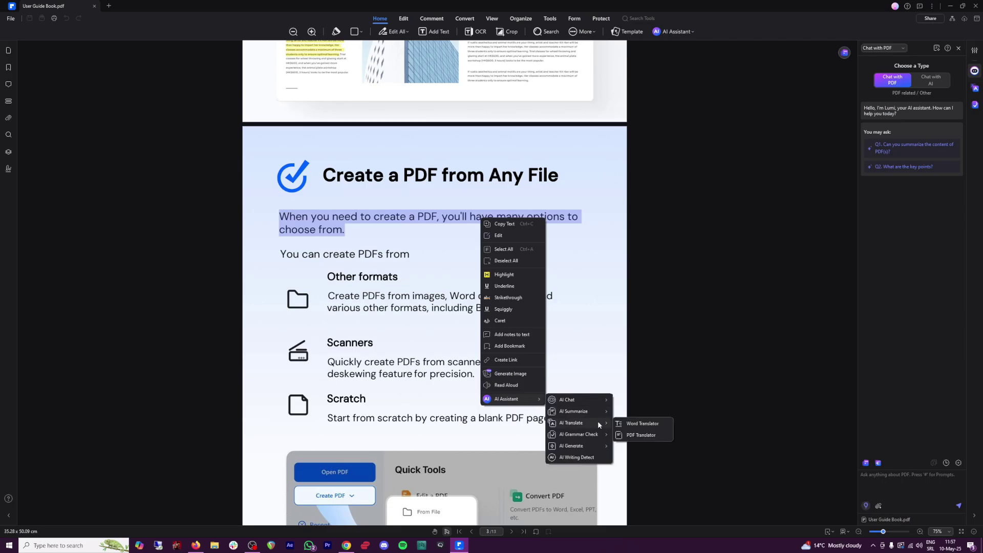
pyautogui.click(598, 422)
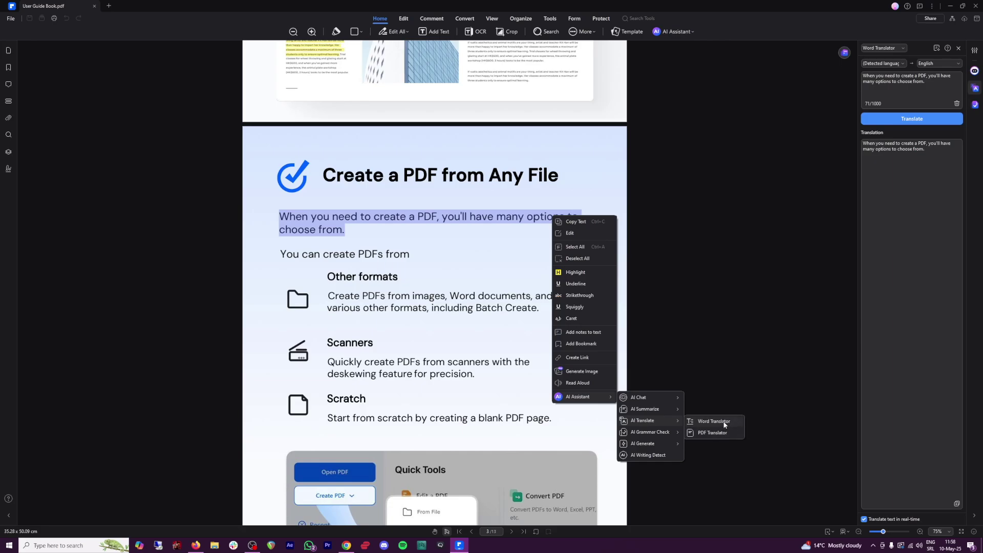
# Run the Word Translator on the sentence and check its detected source language.
pyautogui.click(739, 303)
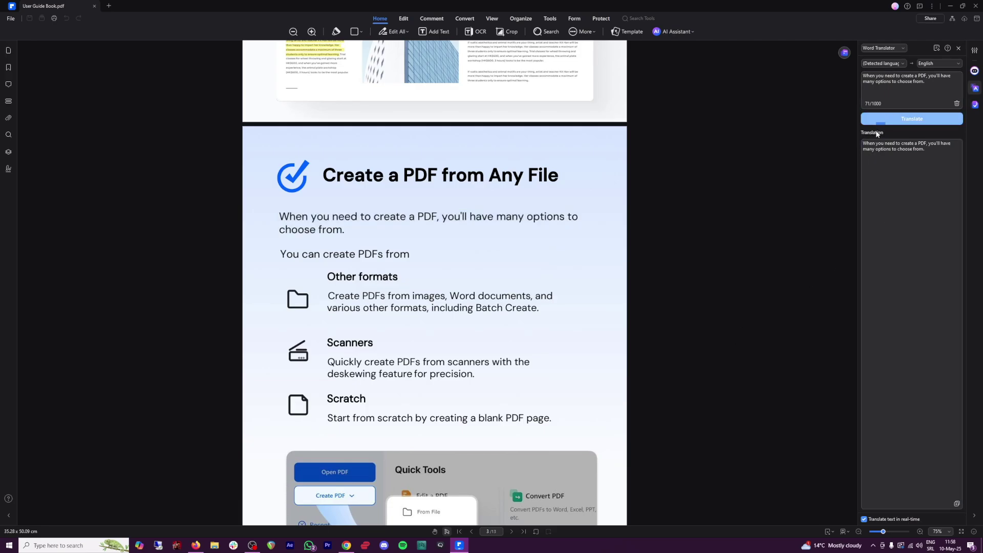
pyautogui.moveTo(925, 81); pyautogui.dragTo(864, 76)
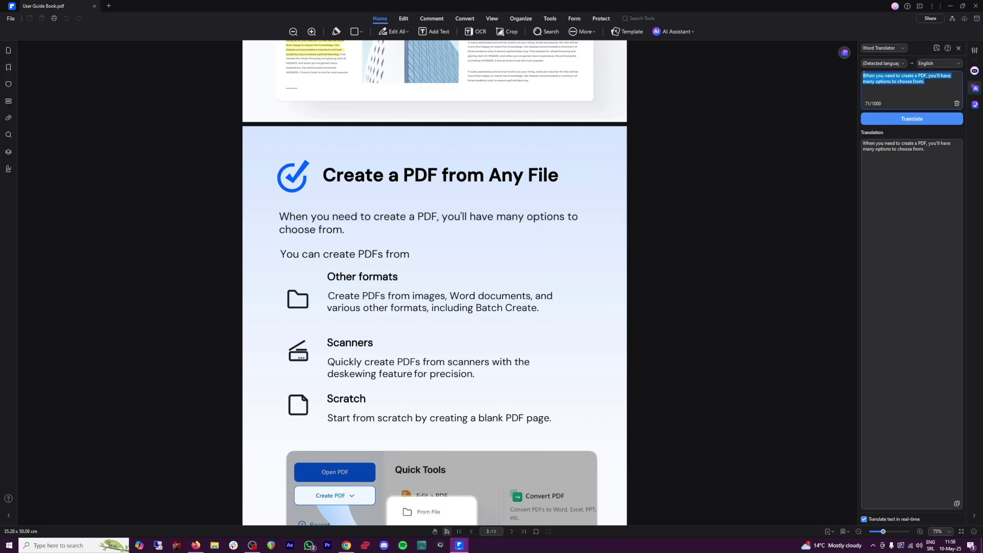
pyautogui.click(930, 87)
pyautogui.click(901, 63)
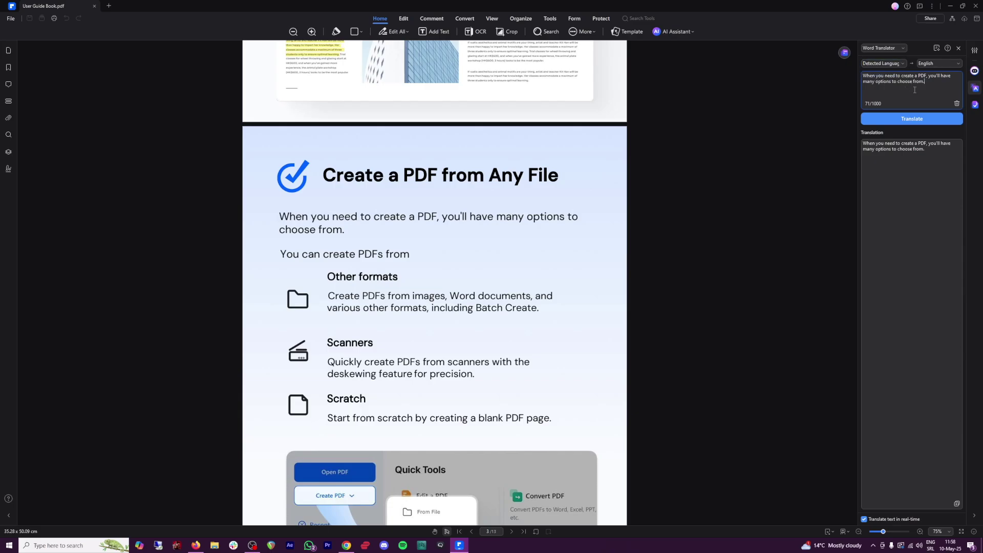
# Set the target language to German and translate, yielding 'Wenn Sie ein PDF erstellen müssen…'.
pyautogui.click(942, 63)
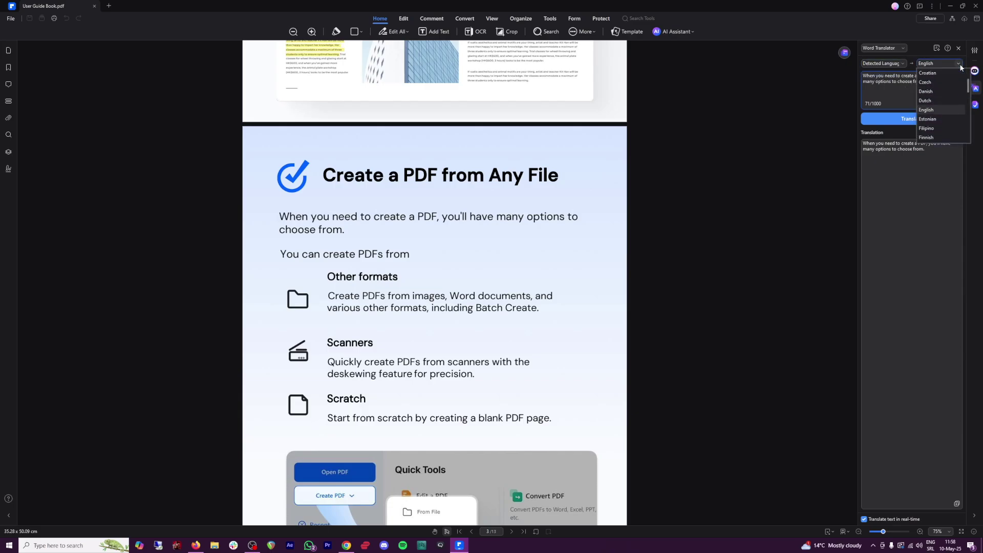
pyautogui.scroll(-10, 947, 91)
pyautogui.scroll(8, 948, 100)
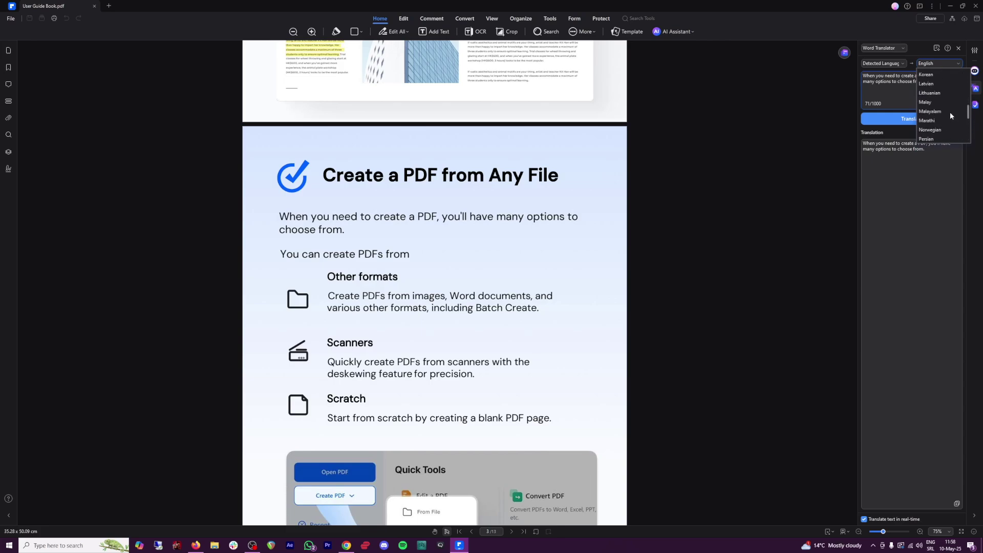
pyautogui.scroll(6, 951, 116)
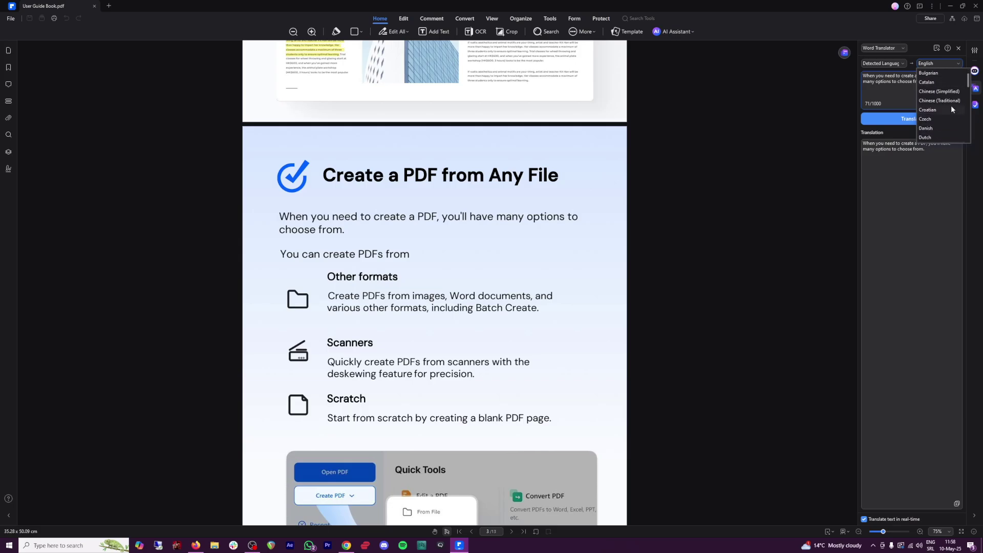
pyautogui.scroll(-2, 951, 110)
pyautogui.scroll(-2, 950, 110)
pyautogui.click(938, 110)
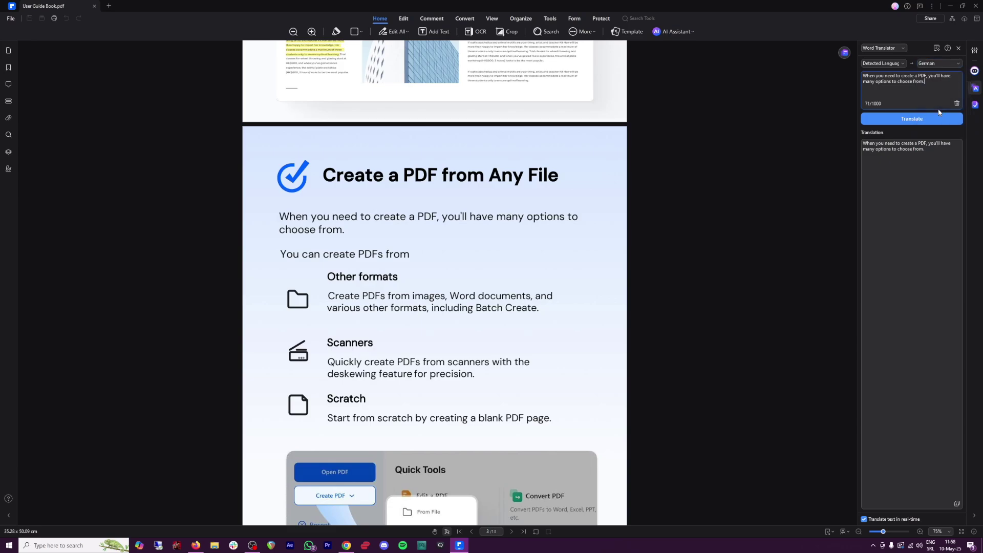
pyautogui.click(903, 119)
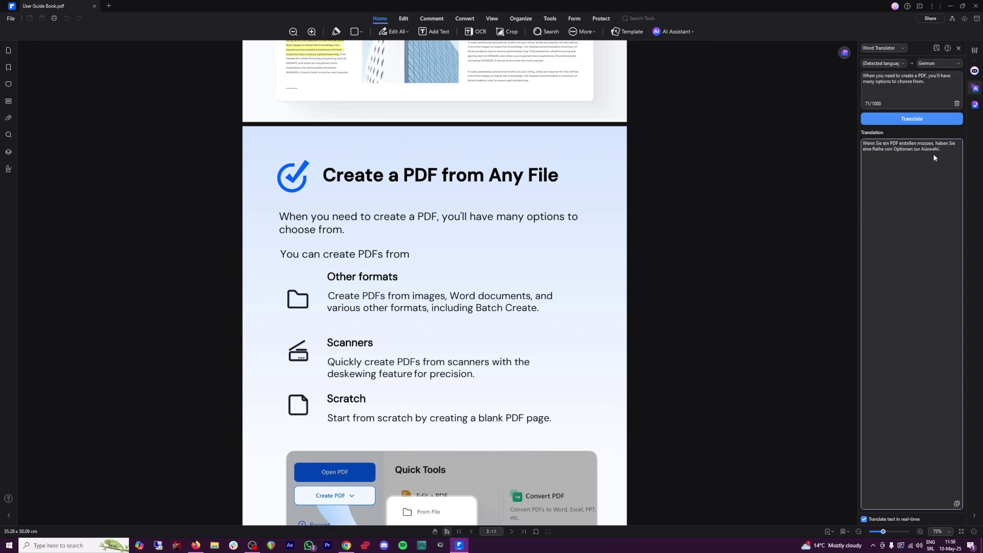
pyautogui.tripleClick(896, 152)
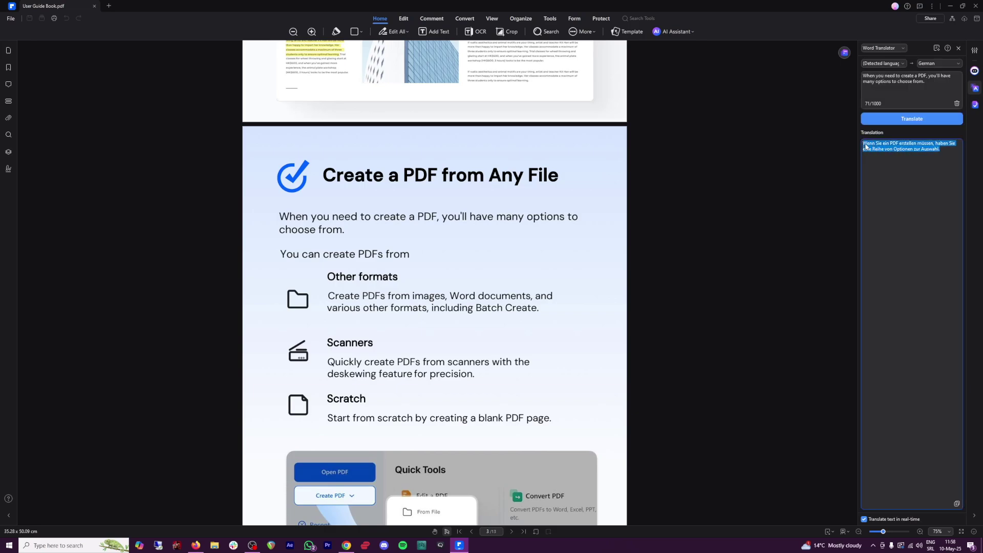
pyautogui.click(904, 150)
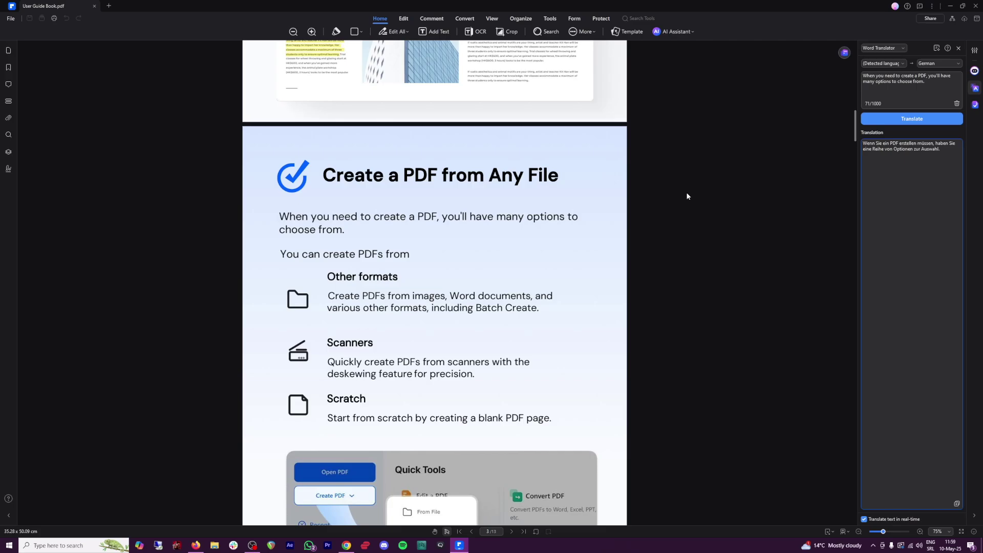
pyautogui.scroll(20, 678, 215)
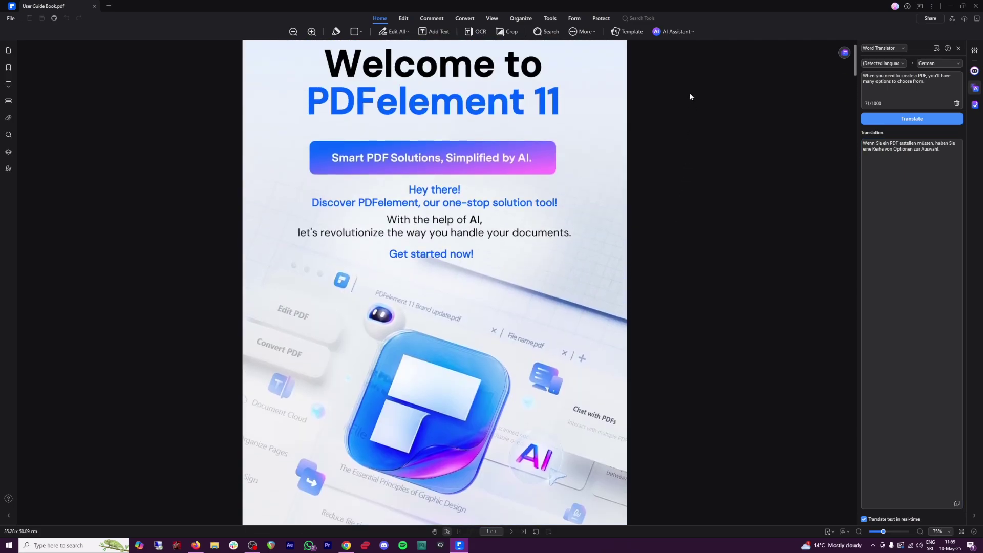
# Start AI Generate's Generate PPT on User Guide Book.pdf from the AI tools list.
pyautogui.click(691, 33)
pyautogui.click(691, 34)
pyautogui.click(690, 33)
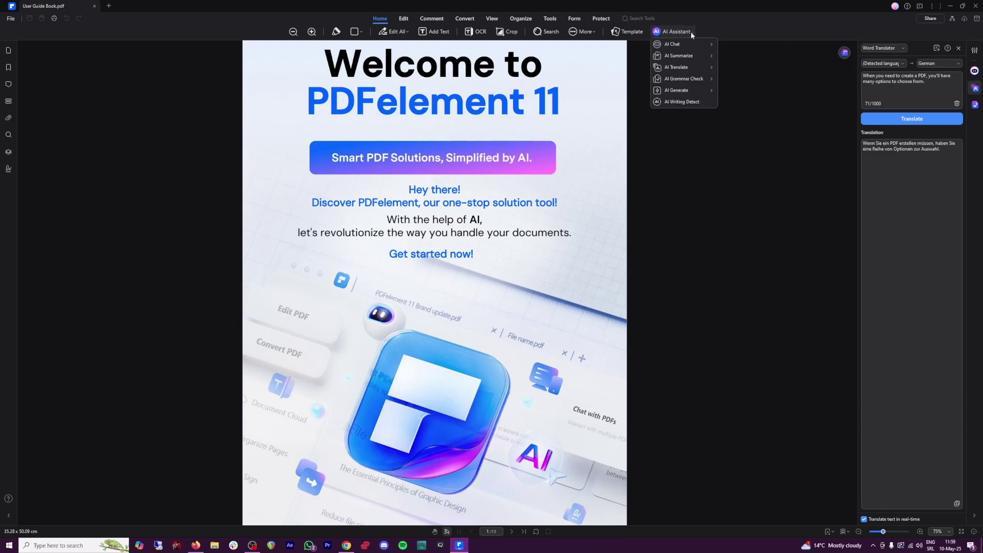
pyautogui.moveTo(708, 90)
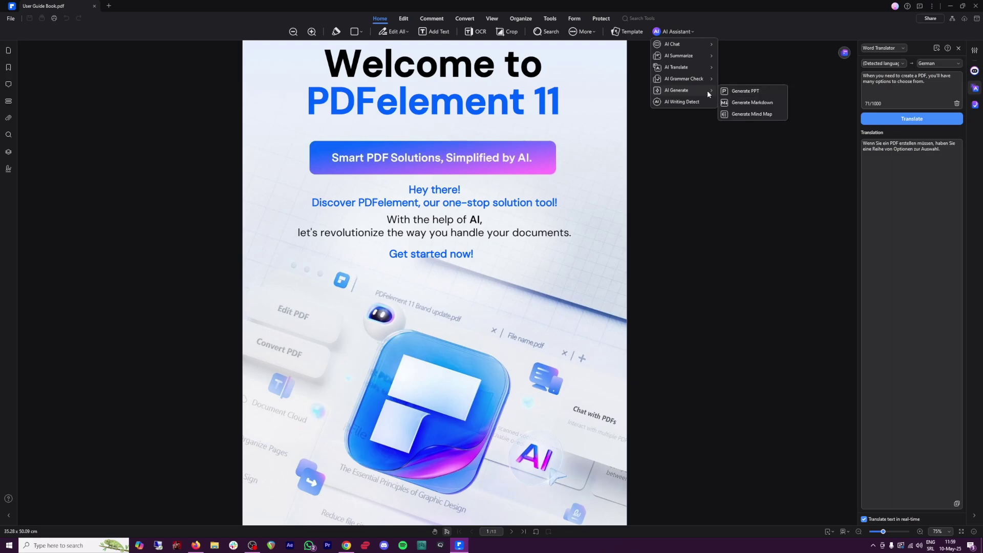
pyautogui.click(744, 91)
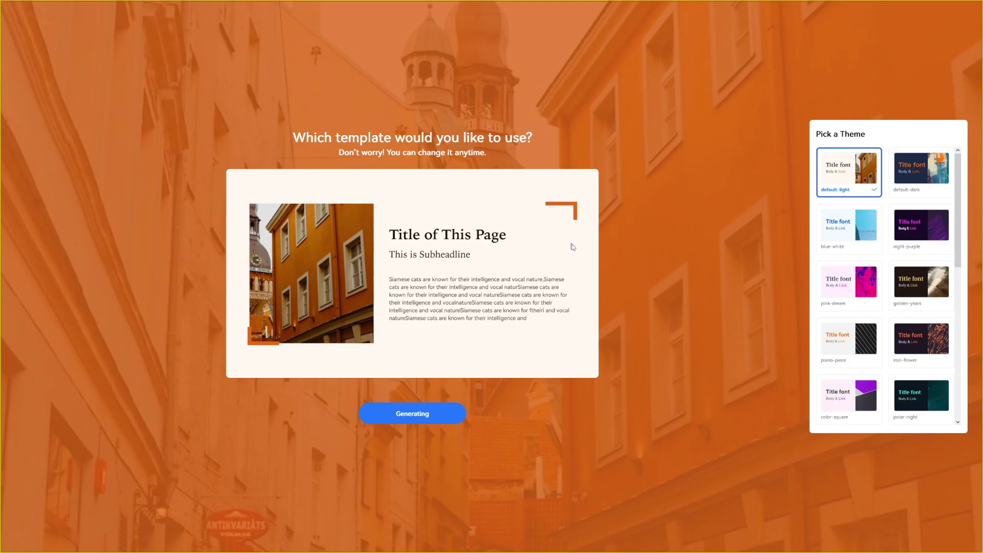
# Apply the purple-abstract theme from the bottom of the Pick a Theme list.
pyautogui.scroll(-4, 912, 250)
pyautogui.scroll(-3, 912, 250)
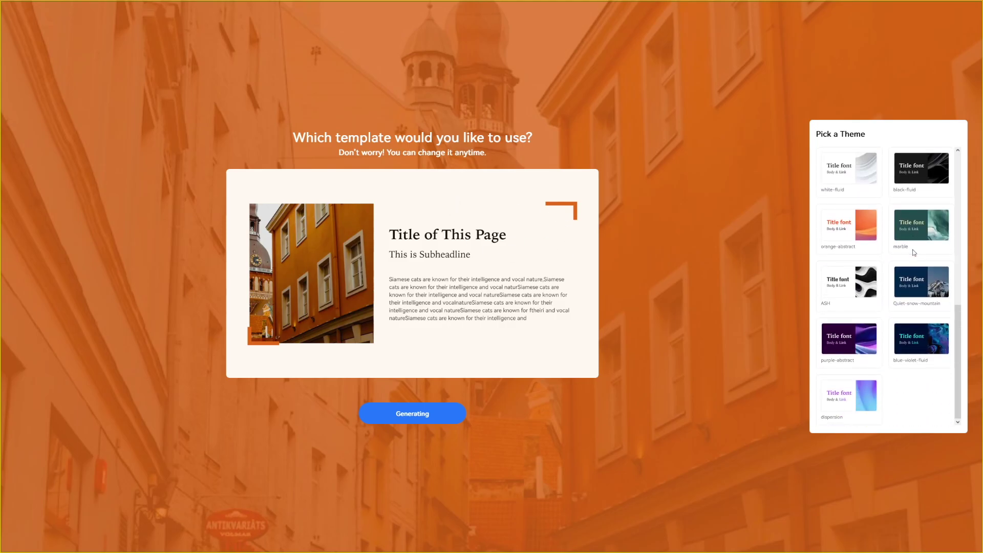
pyautogui.click(860, 340)
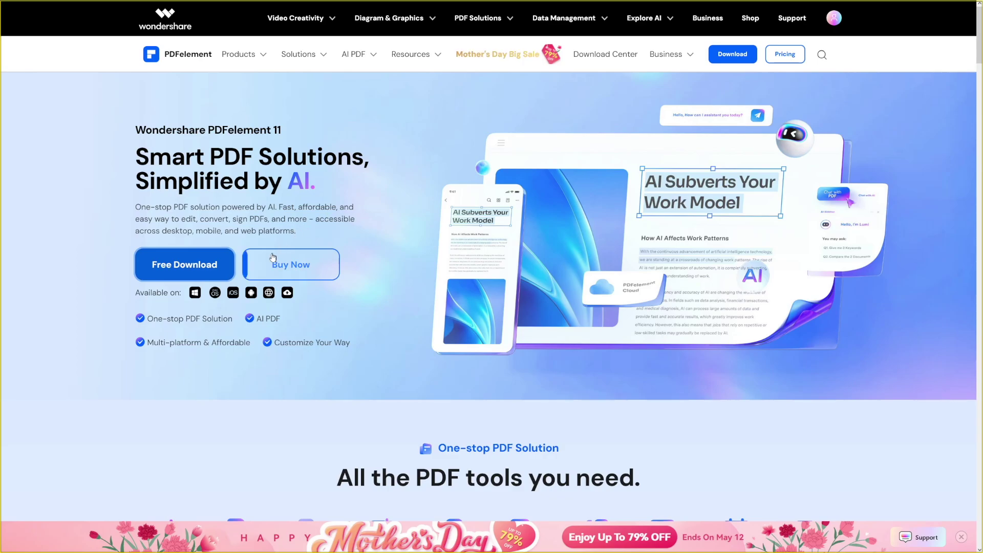
# Open PDFelement pricing and switch to Cross-platform plans: US$89.99 yearly, US$119.99 2-year, US$139.99 perpetual.
pyautogui.click(309, 273)
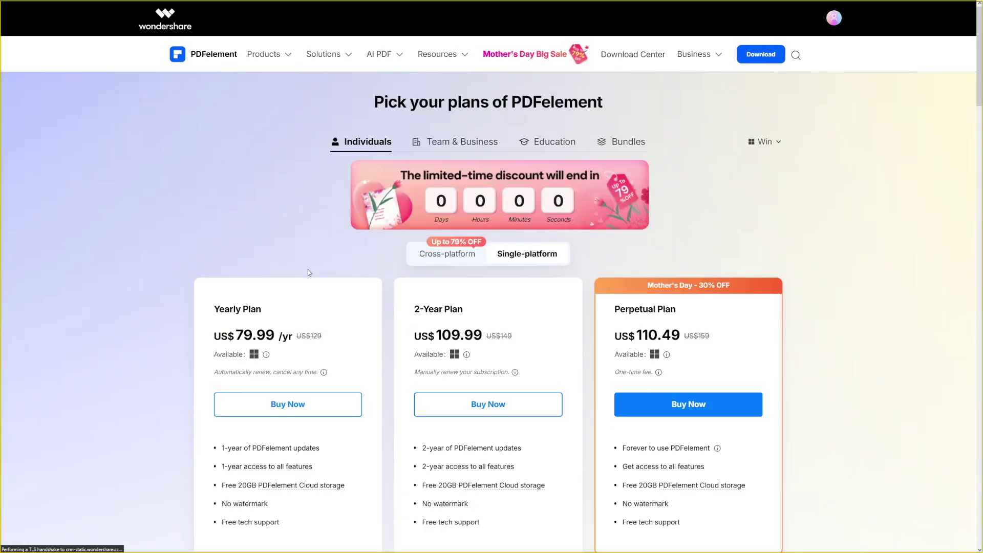
pyautogui.scroll(-1, 391, 254)
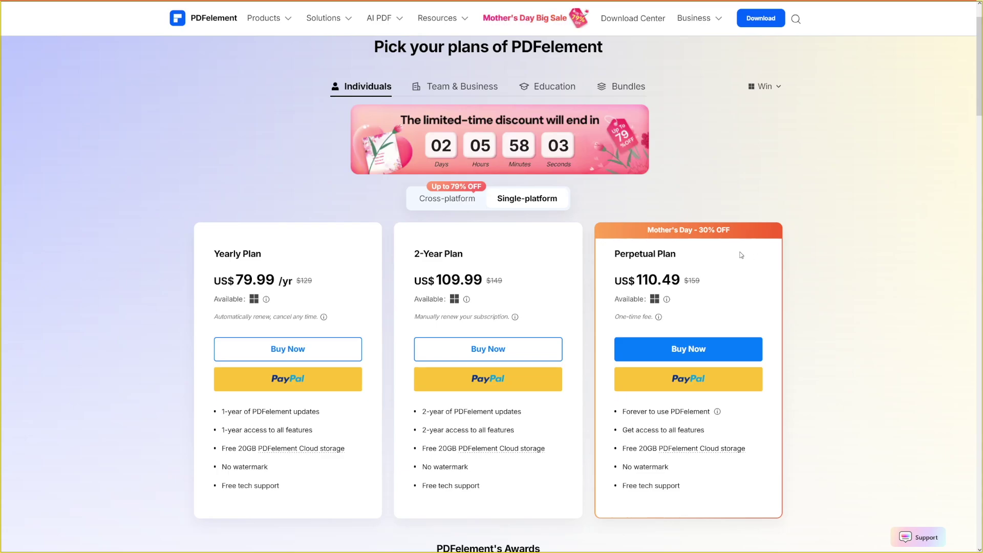
pyautogui.moveTo(613, 254); pyautogui.dragTo(677, 255)
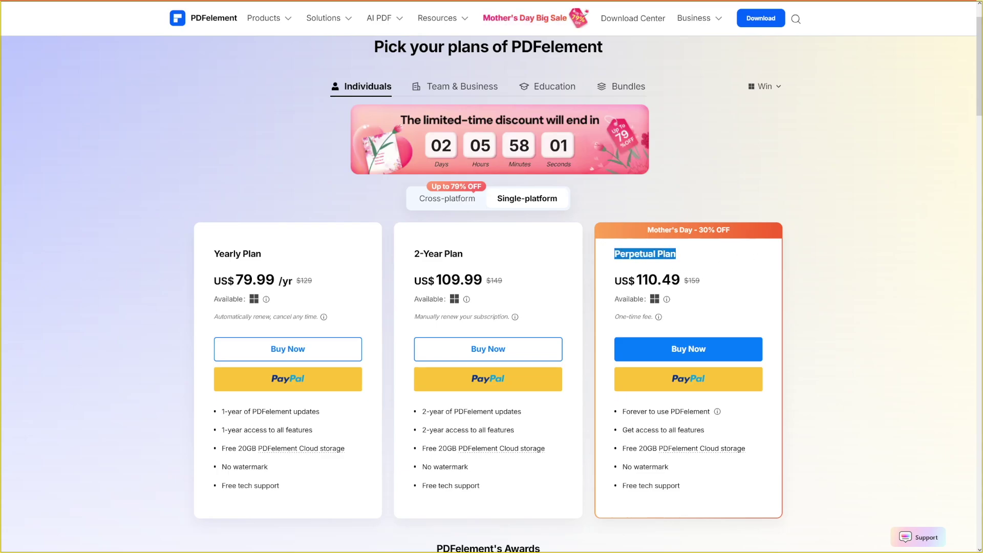
pyautogui.click(694, 237)
pyautogui.click(463, 203)
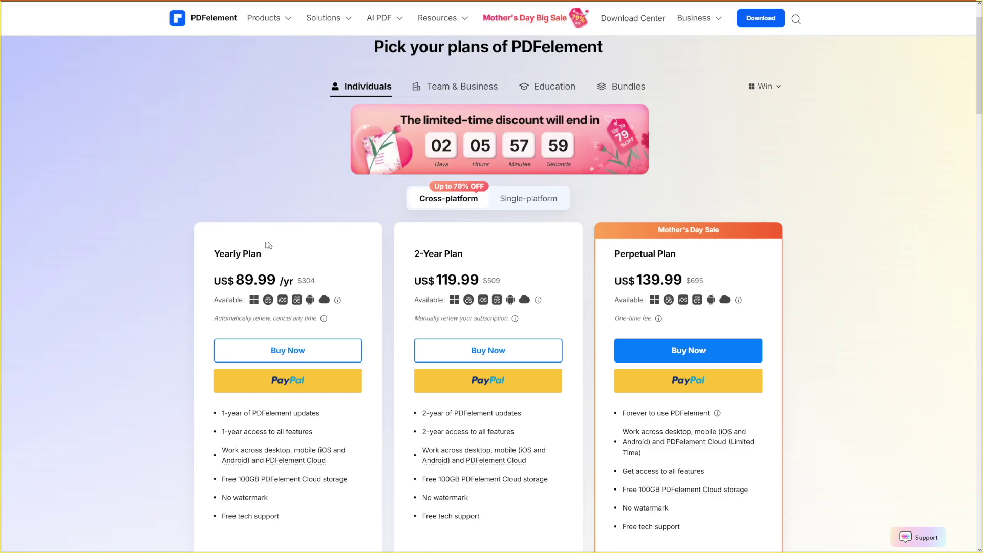